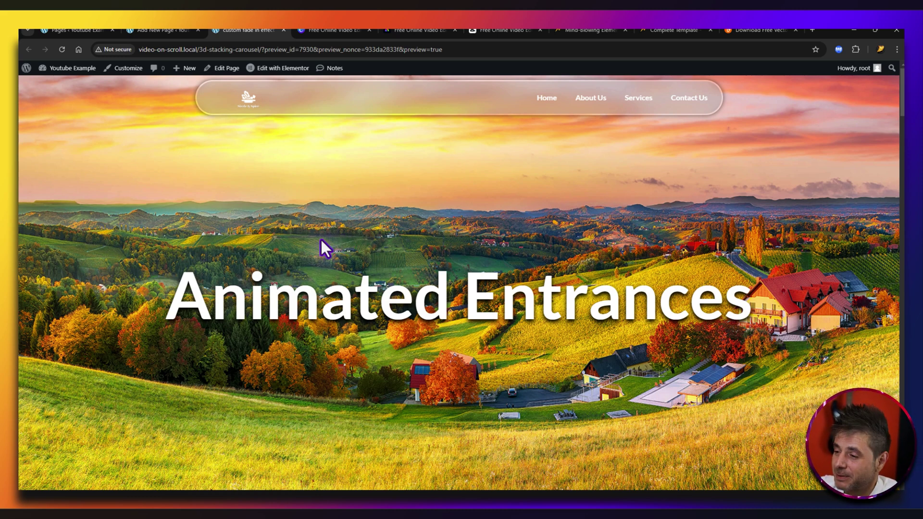
Examine the animated image entrance effects down the whole length of the demo page preview.
{"action": "scroll", "coordinate": [320, 238], "scroll_direction": "down", "scroll_amount": 5}
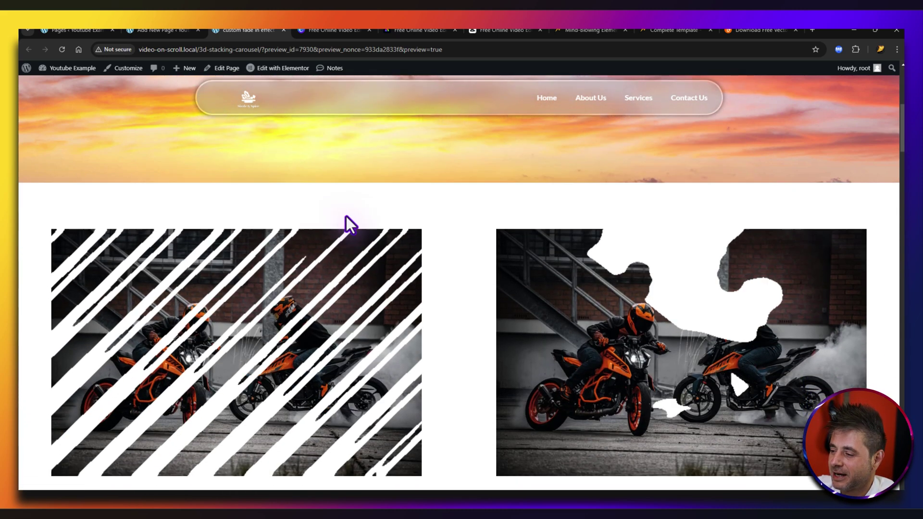
{"action": "scroll", "coordinate": [346, 215], "scroll_direction": "down", "scroll_amount": 7}
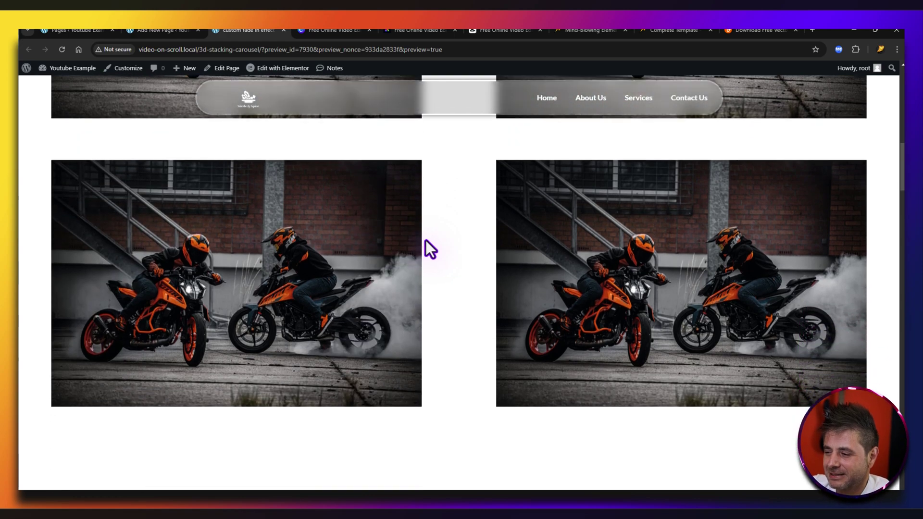
{"action": "scroll", "coordinate": [425, 239], "scroll_direction": "down", "scroll_amount": 5}
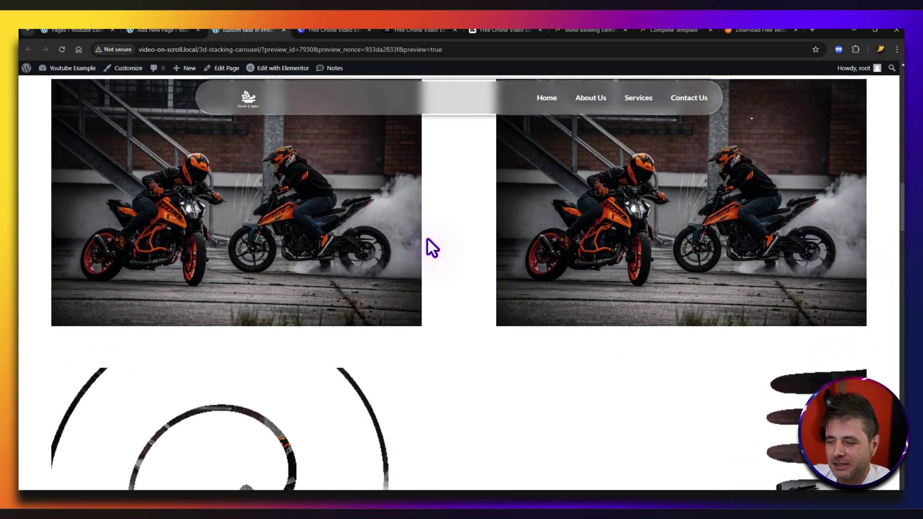
{"action": "scroll", "coordinate": [427, 239], "scroll_direction": "down", "scroll_amount": 8}
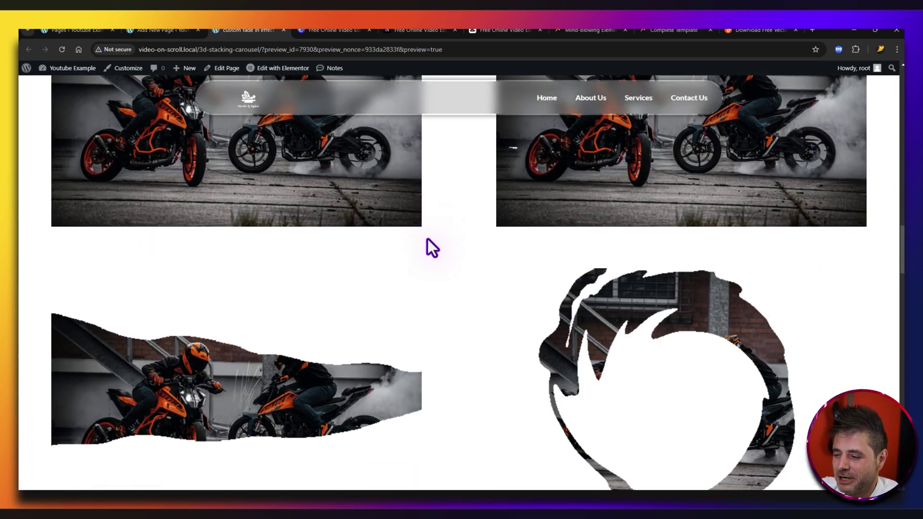
{"action": "scroll", "coordinate": [428, 238], "scroll_direction": "down", "scroll_amount": 3}
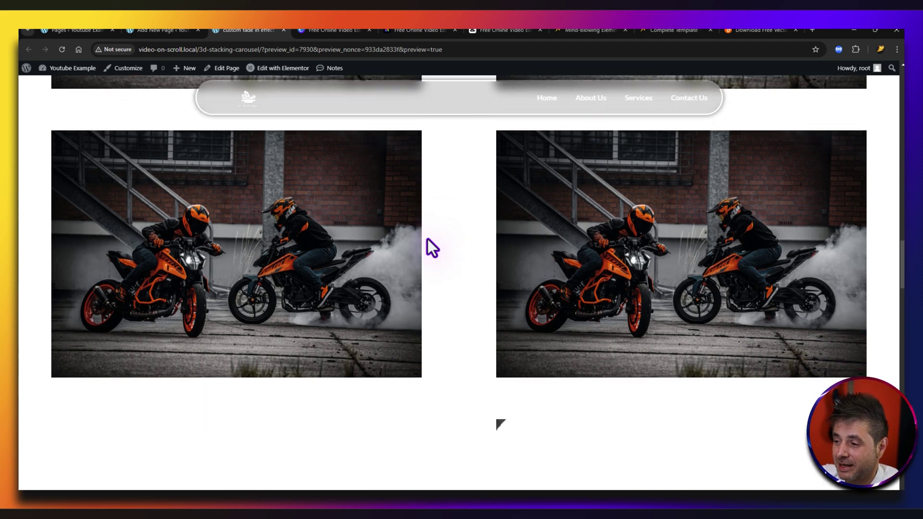
{"action": "scroll", "coordinate": [446, 249], "scroll_direction": "down", "scroll_amount": 6}
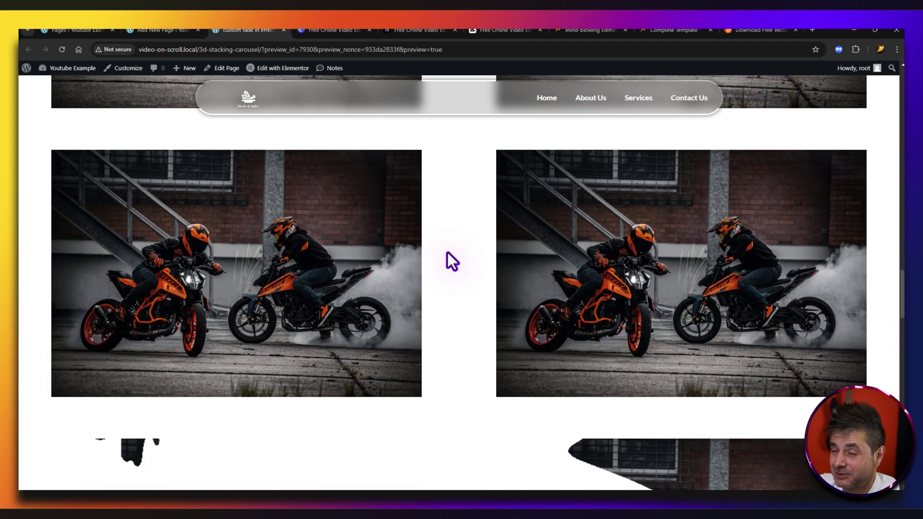
{"action": "scroll", "coordinate": [447, 253], "scroll_direction": "down", "scroll_amount": 6}
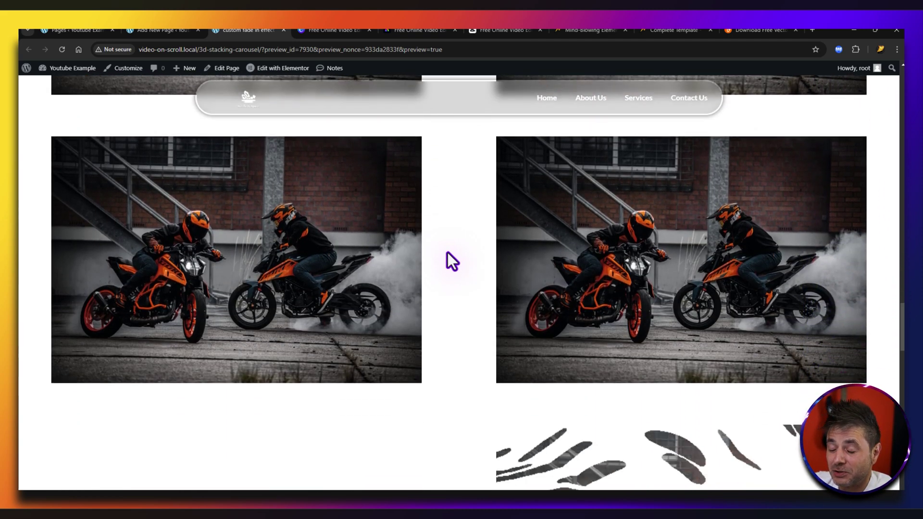
{"action": "scroll", "coordinate": [447, 253], "scroll_direction": "down", "scroll_amount": 1}
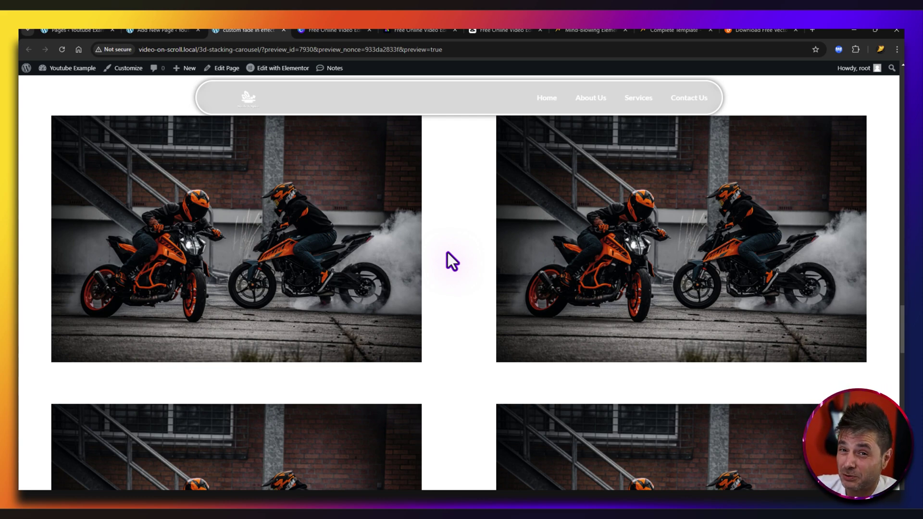
{"action": "scroll", "coordinate": [446, 253], "scroll_direction": "down", "scroll_amount": 4}
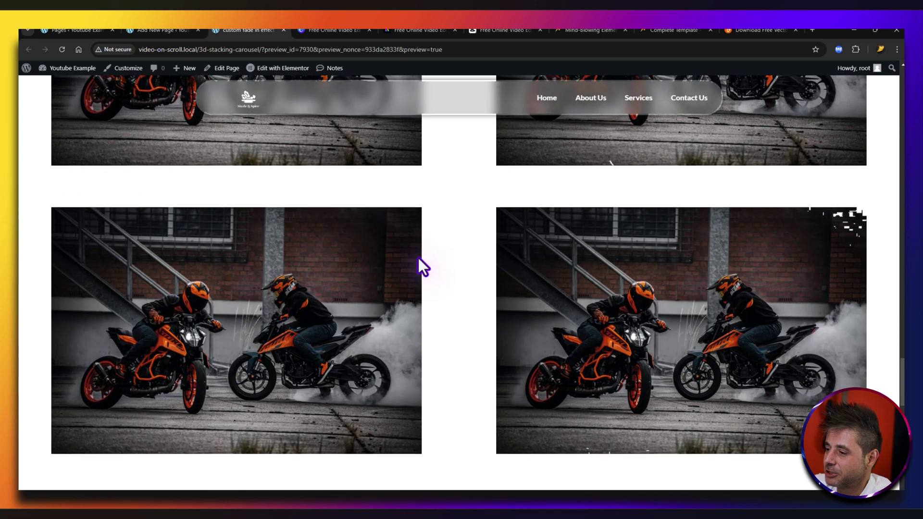
{"action": "scroll", "coordinate": [481, 308], "scroll_direction": "down", "scroll_amount": 5}
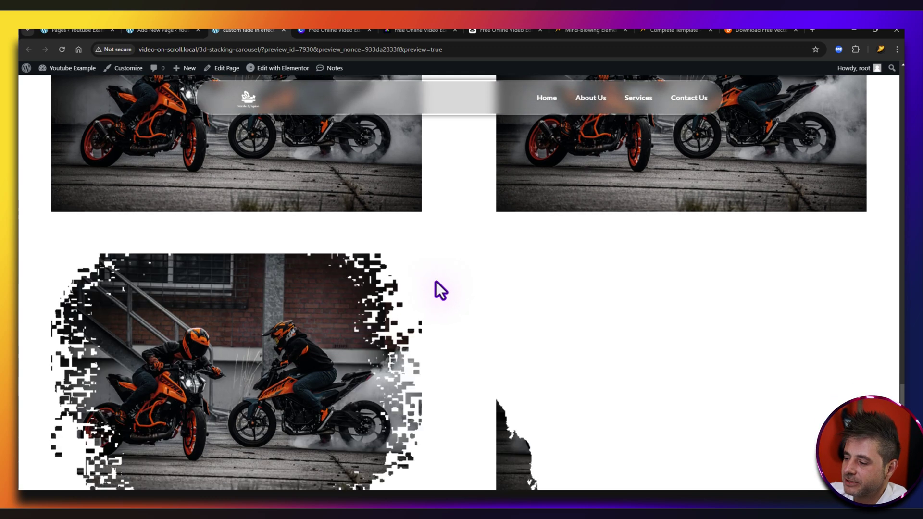
{"action": "scroll", "coordinate": [480, 318], "scroll_direction": "down", "scroll_amount": 2}
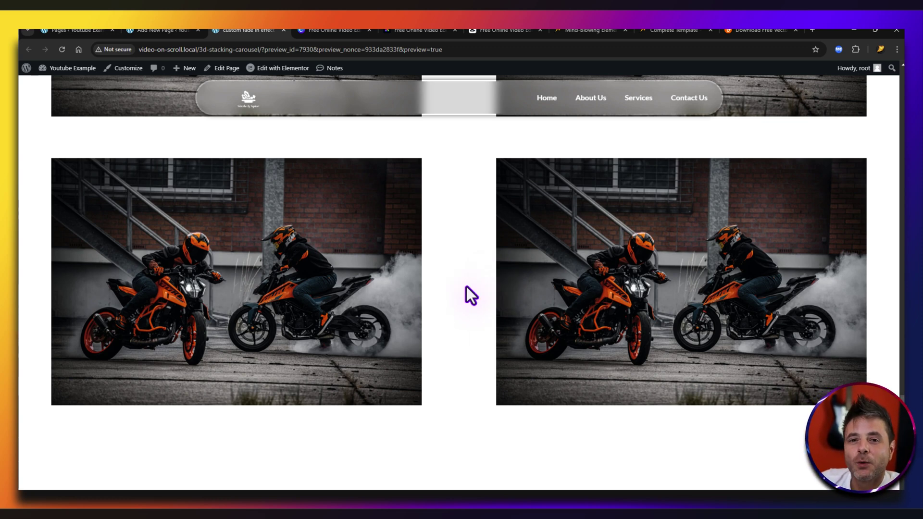
{"action": "scroll", "coordinate": [485, 219], "scroll_direction": "up", "scroll_amount": 2}
{"action": "scroll", "coordinate": [486, 218], "scroll_direction": "down", "scroll_amount": 3}
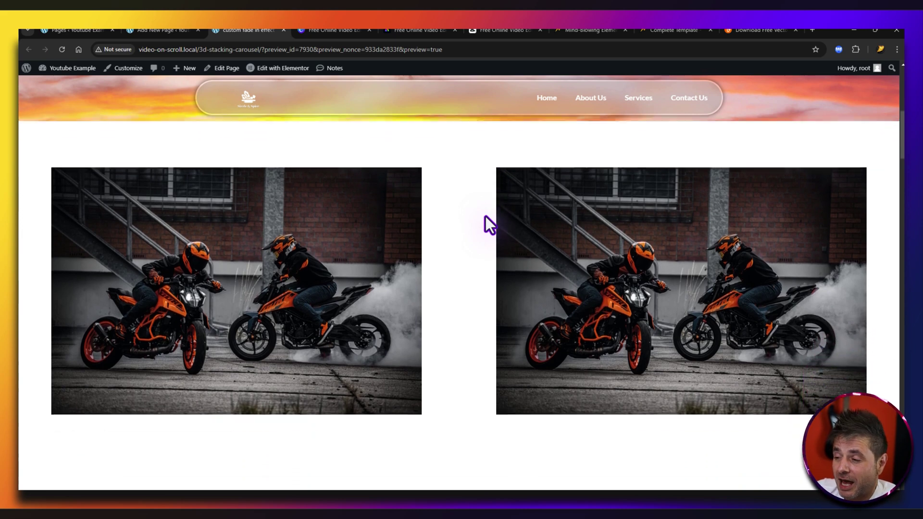
{"action": "scroll", "coordinate": [474, 212], "scroll_direction": "down", "scroll_amount": 5}
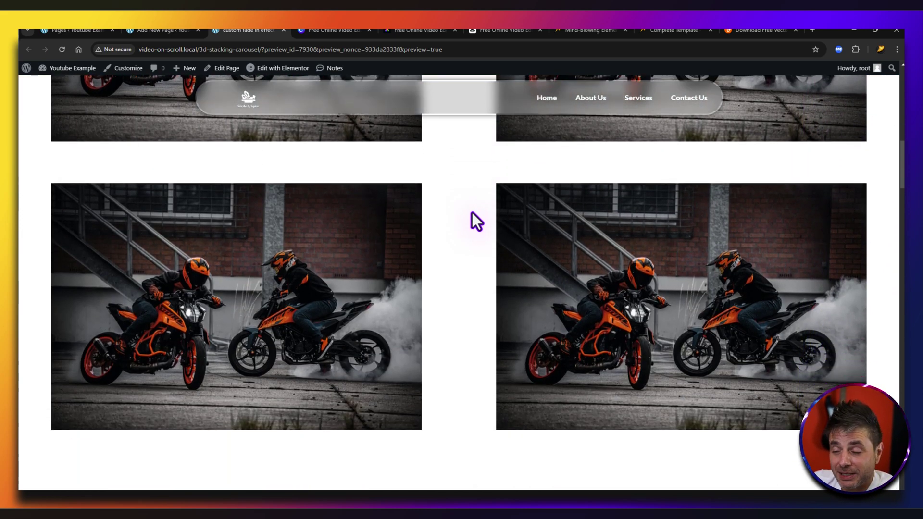
{"action": "scroll", "coordinate": [471, 214], "scroll_direction": "down", "scroll_amount": 1}
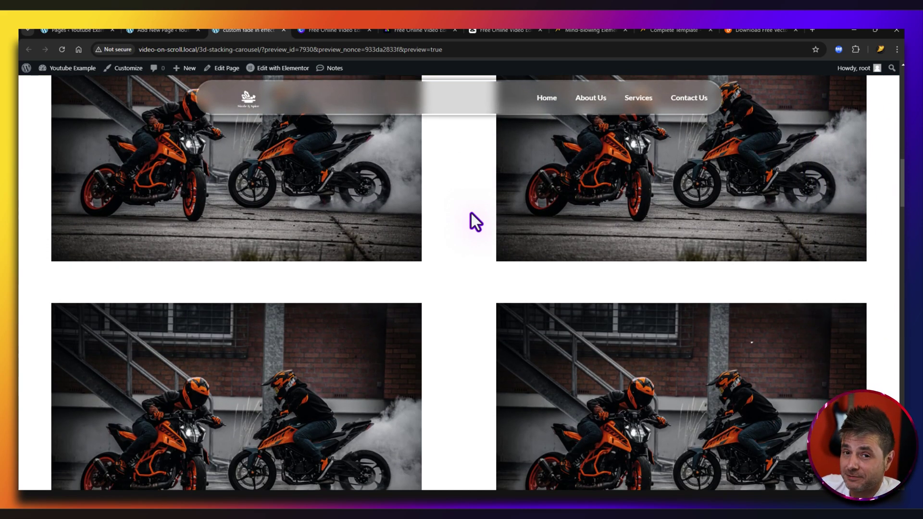
{"action": "scroll", "coordinate": [471, 214], "scroll_direction": "down", "scroll_amount": 1}
{"action": "scroll", "coordinate": [469, 212], "scroll_direction": "down", "scroll_amount": 4}
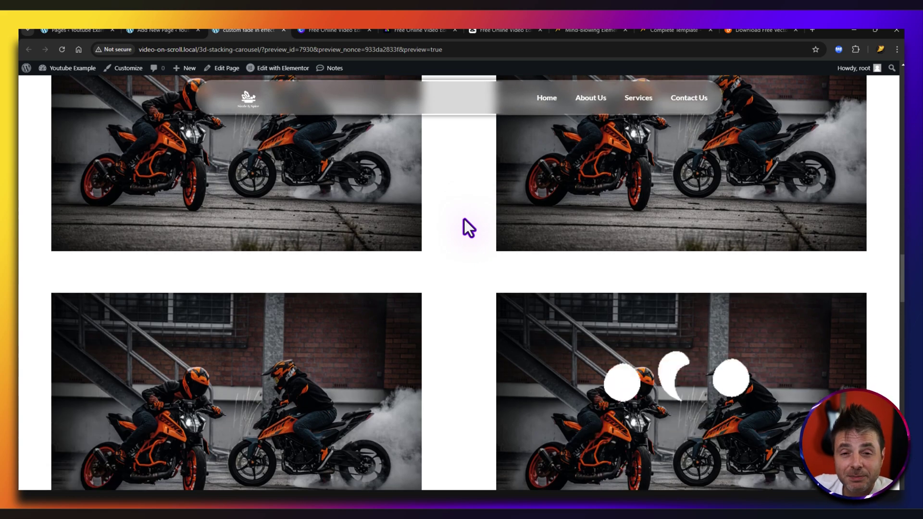
{"action": "scroll", "coordinate": [463, 219], "scroll_direction": "down", "scroll_amount": 5}
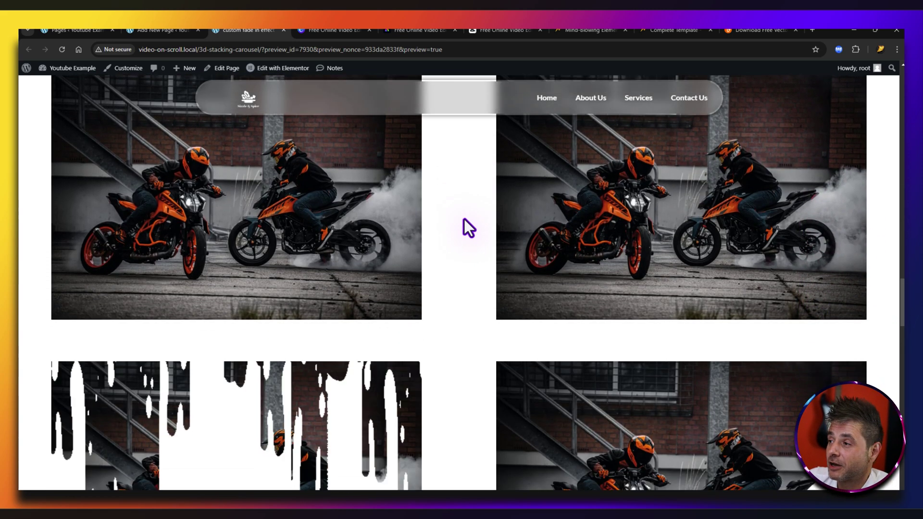
{"action": "scroll", "coordinate": [463, 218], "scroll_direction": "down", "scroll_amount": 2}
Open the complete template page, and extract the "animated image entrance bundle" archive in the Downloads folder.
{"action": "left_click", "coordinate": [671, 30]}
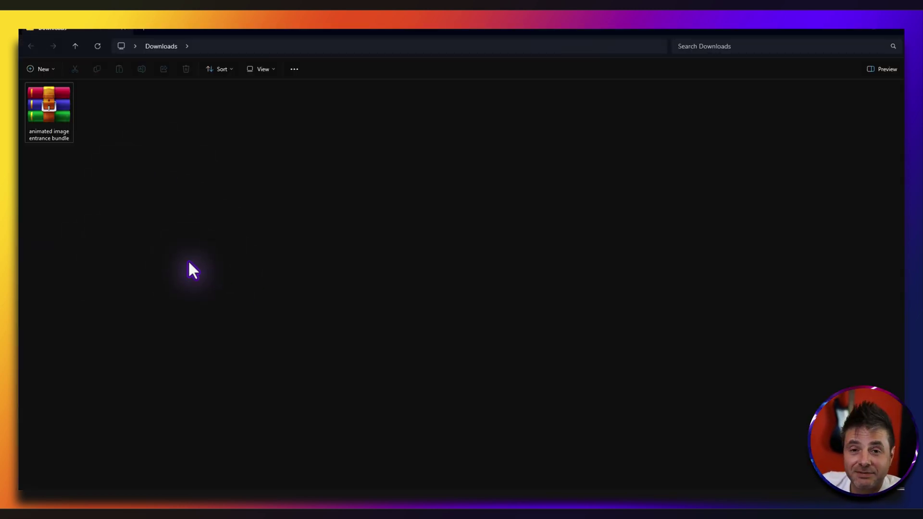
{"action": "right_click", "coordinate": [43, 107]}
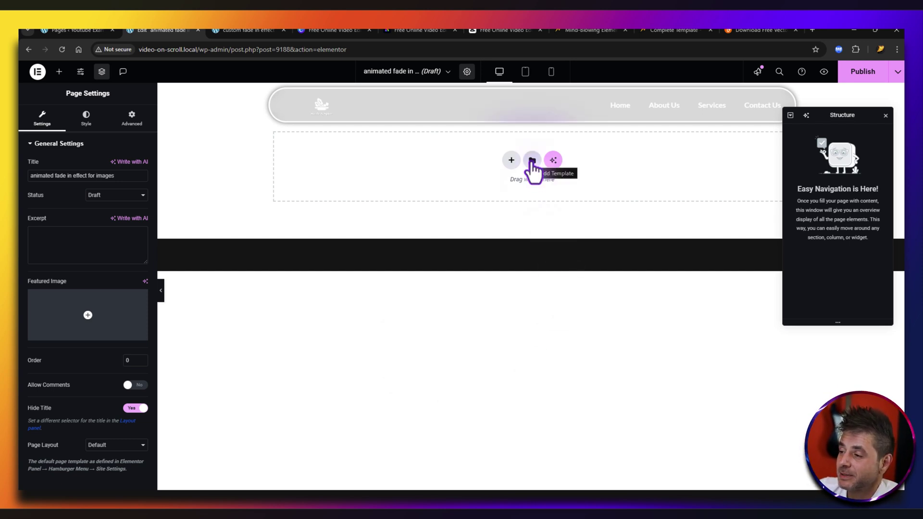
Import the "animated image entrance v1" JSON file from Downloads into the Elementor template library, accepting the unsafe-file warning.
{"action": "left_click", "coordinate": [531, 161]}
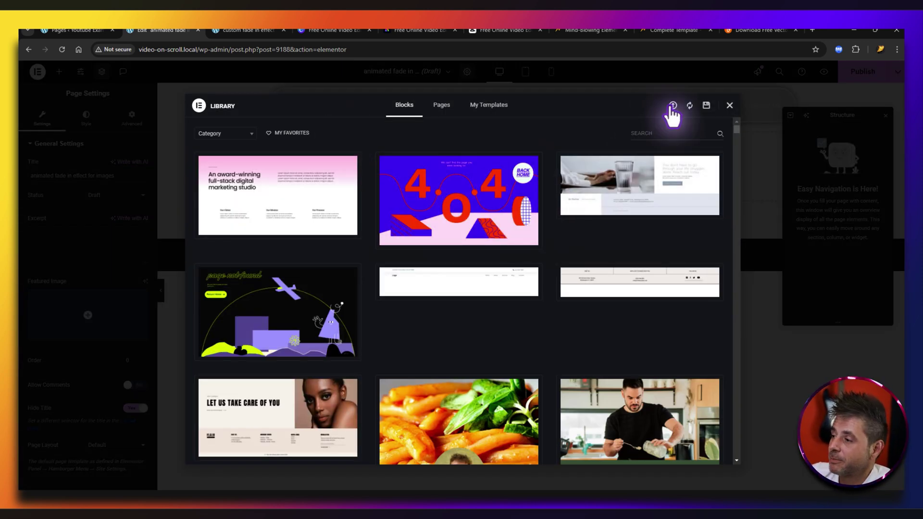
{"action": "left_click", "coordinate": [672, 106]}
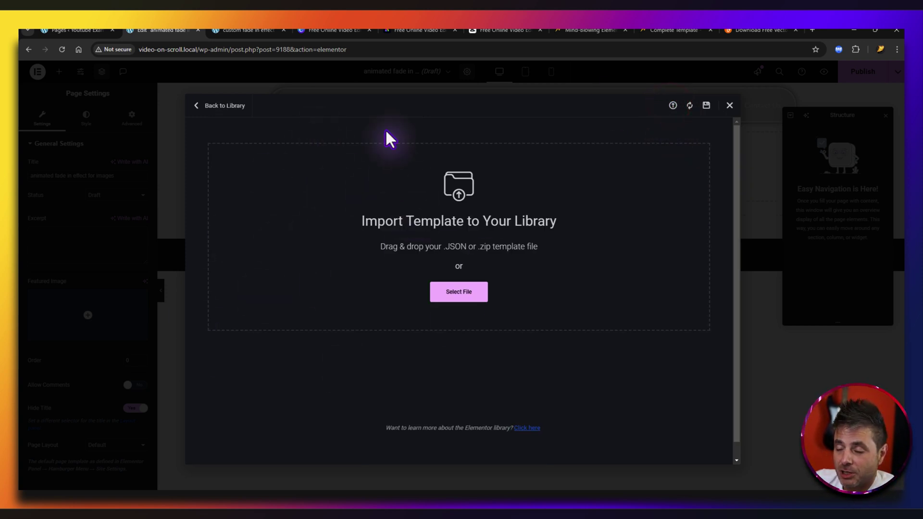
{"action": "left_click", "coordinate": [433, 487]}
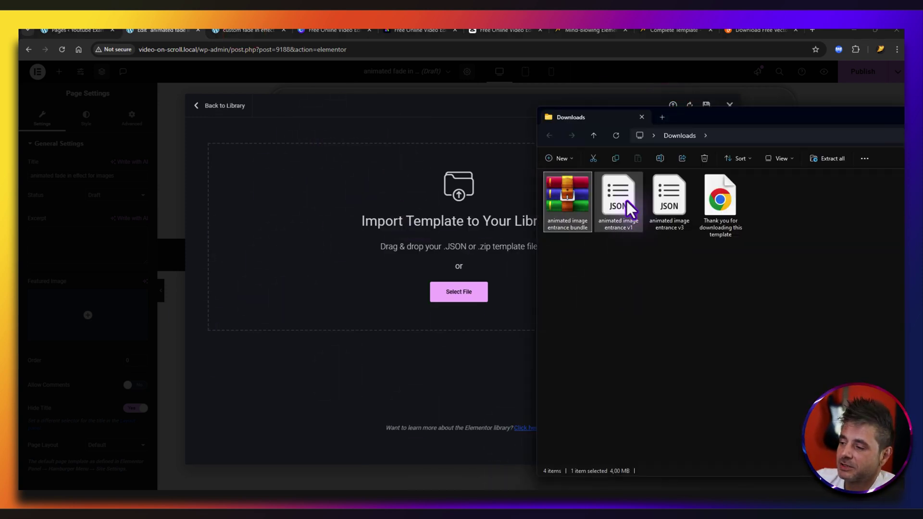
{"action": "left_click_drag", "start_coordinate": [622, 192], "coordinate": [387, 206]}
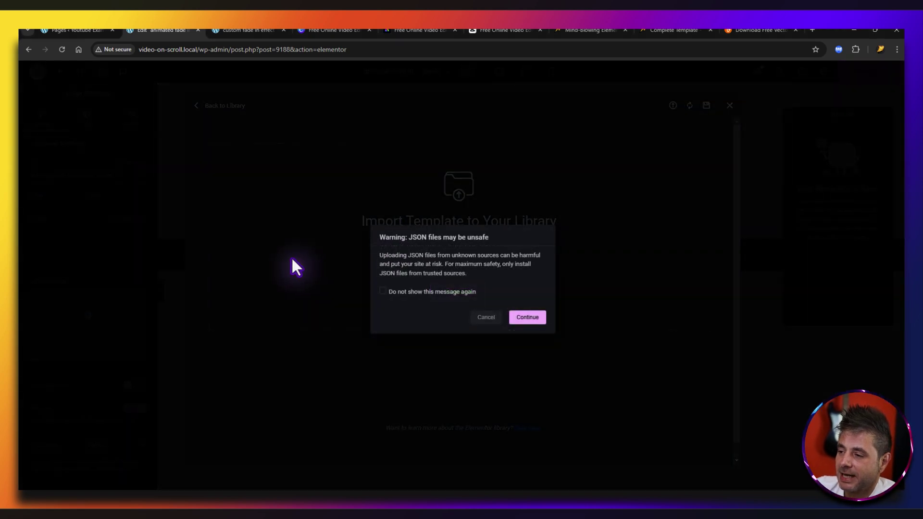
{"action": "left_click", "coordinate": [535, 321]}
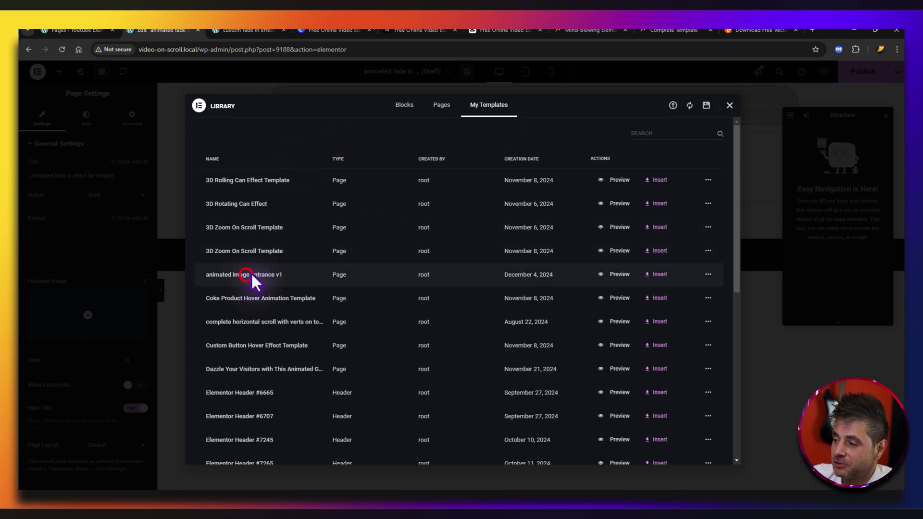
Insert the "animated image entrance v1" template into the page with its page settings applied, and review its image sections.
{"action": "left_click", "coordinate": [658, 275]}
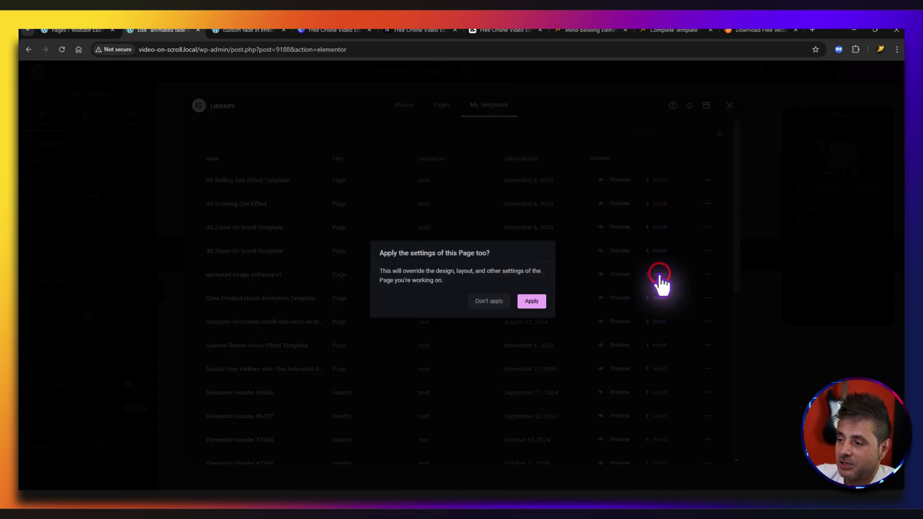
{"action": "left_click", "coordinate": [531, 301]}
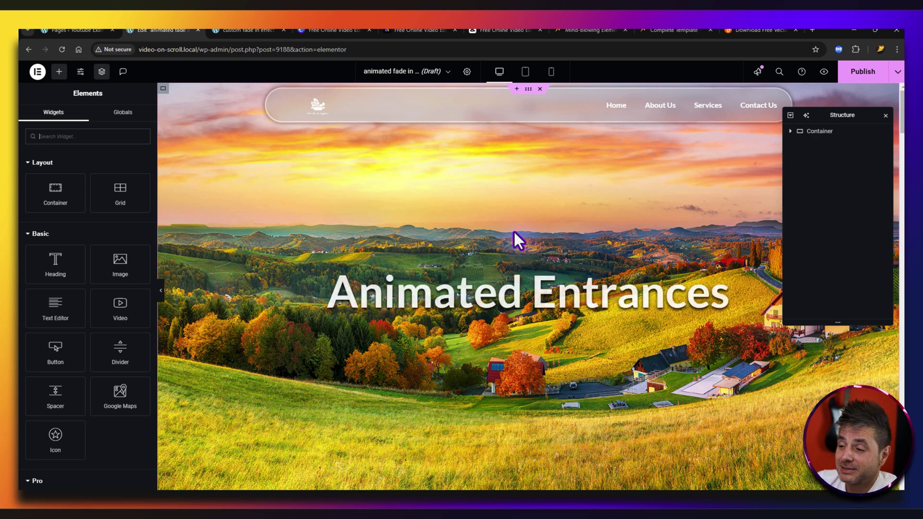
{"action": "scroll", "coordinate": [513, 229], "scroll_direction": "down", "scroll_amount": 4}
{"action": "scroll", "coordinate": [513, 230], "scroll_direction": "down", "scroll_amount": 5}
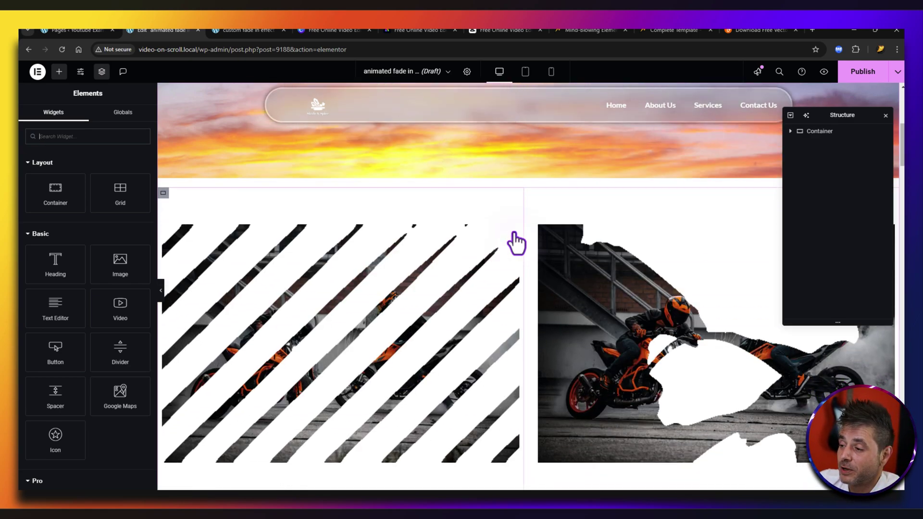
{"action": "scroll", "coordinate": [517, 313], "scroll_direction": "down", "scroll_amount": 5}
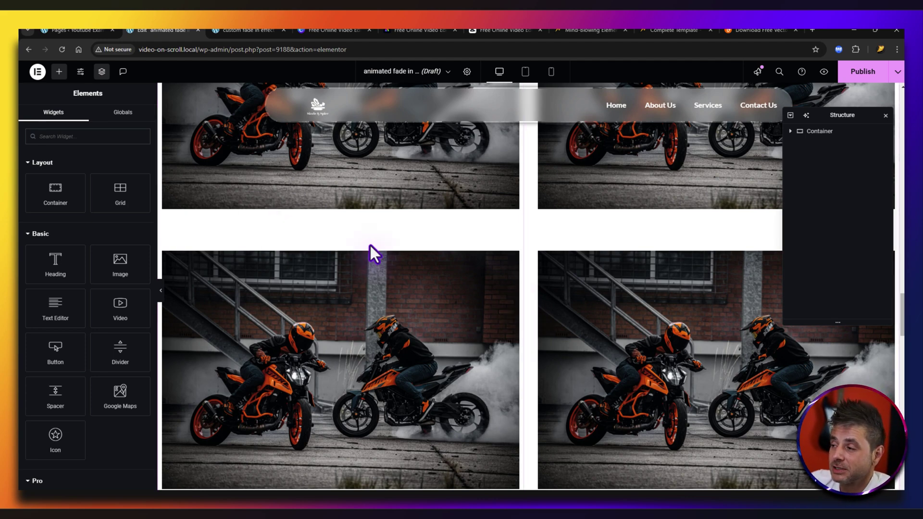
{"action": "scroll", "coordinate": [481, 254], "scroll_direction": "down", "scroll_amount": 2}
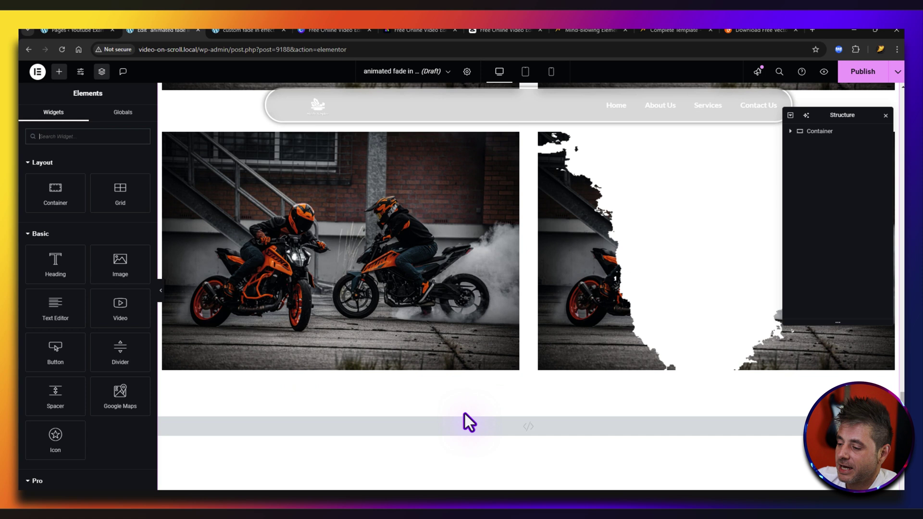
{"action": "left_click", "coordinate": [460, 425]}
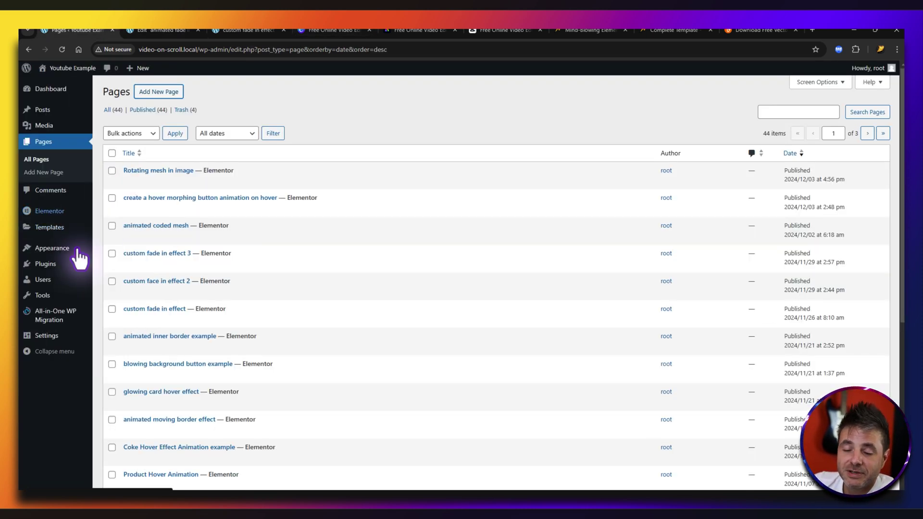
Delete the inserted template's top-level container from the page.
{"action": "mouse_move", "coordinate": [64, 232]}
{"action": "mouse_move", "coordinate": [89, 211]}
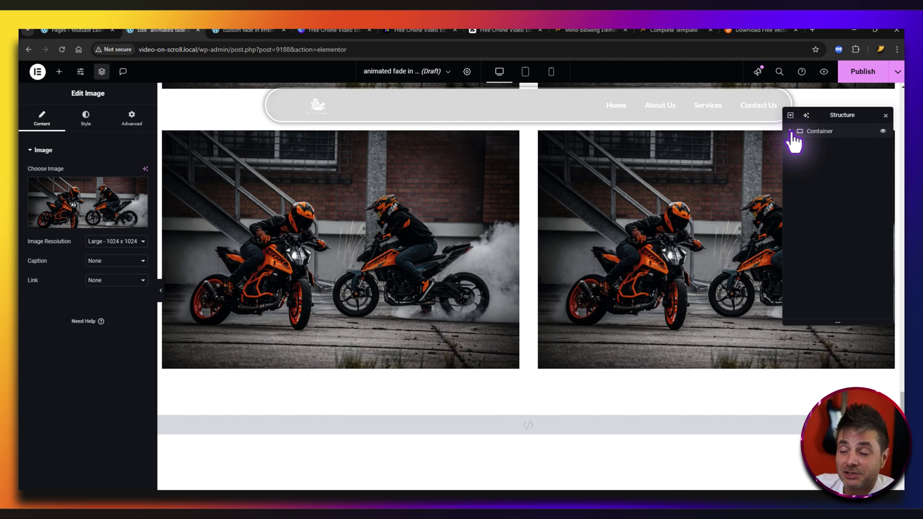
{"action": "right_click", "coordinate": [806, 135]}
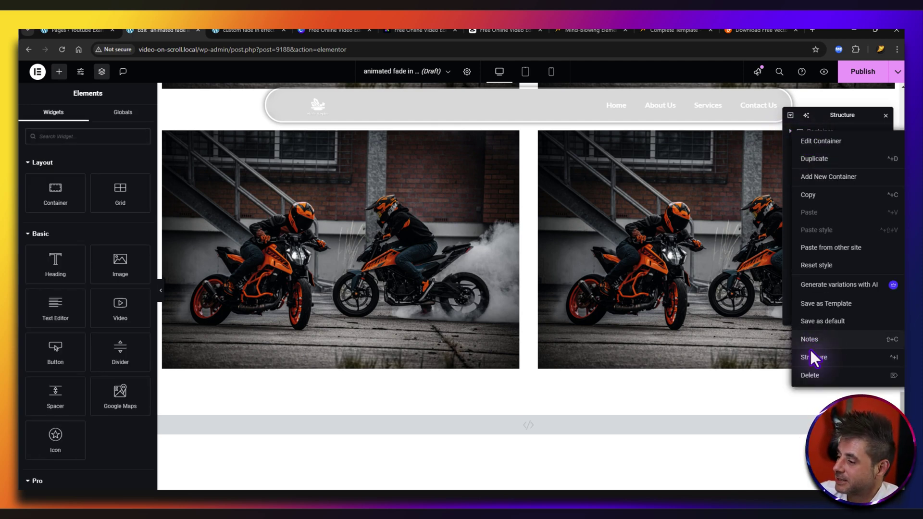
{"action": "left_click", "coordinate": [804, 372]}
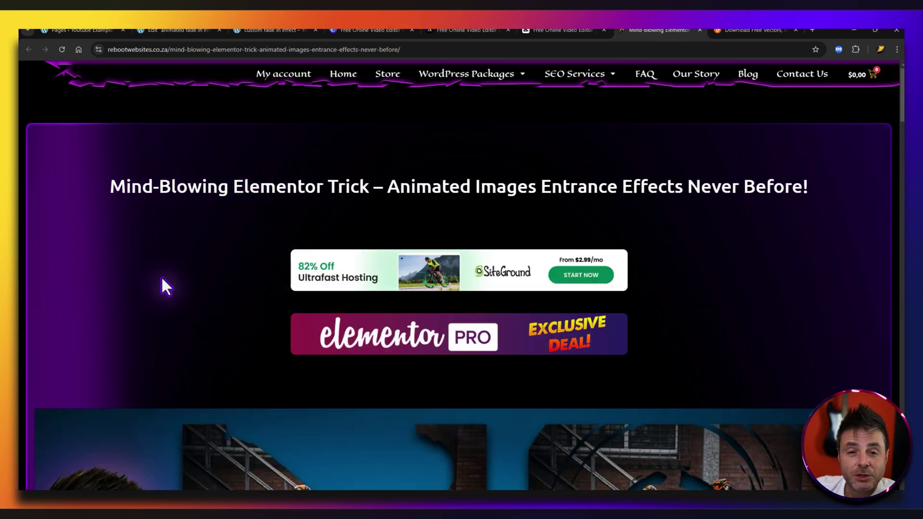
Examine the blog post's resource section with the template download, mask examples, free video site and online GIF creator.
{"action": "scroll", "coordinate": [144, 250], "scroll_direction": "down", "scroll_amount": 4}
{"action": "scroll", "coordinate": [139, 242], "scroll_direction": "down", "scroll_amount": 10}
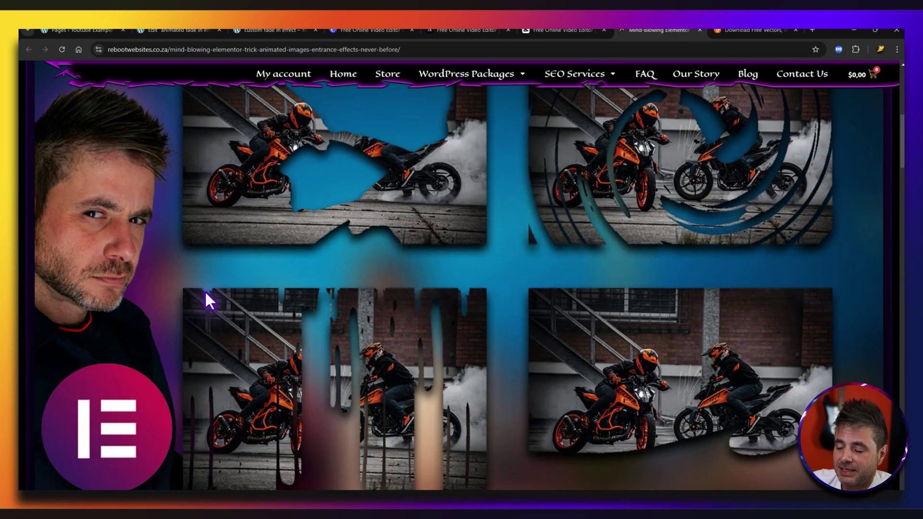
{"action": "scroll", "coordinate": [99, 262], "scroll_direction": "down", "scroll_amount": 6}
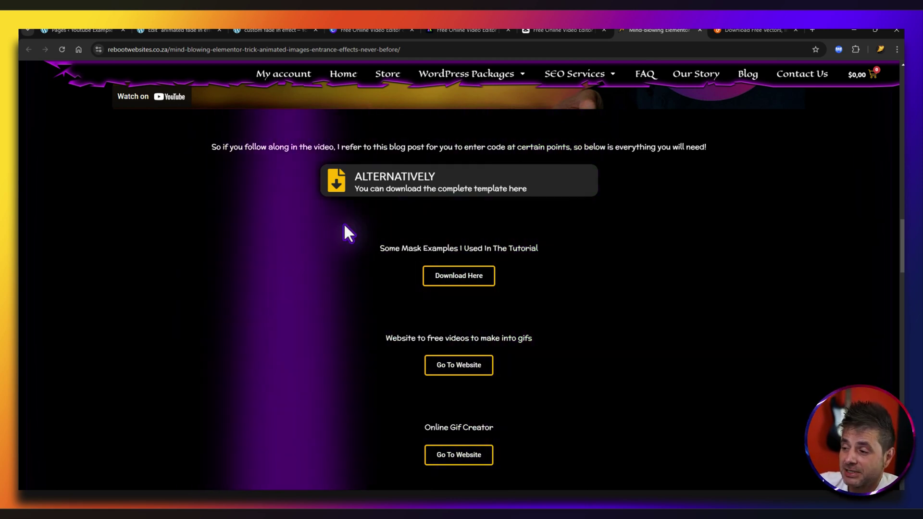
{"action": "scroll", "coordinate": [478, 335], "scroll_direction": "down", "scroll_amount": 2}
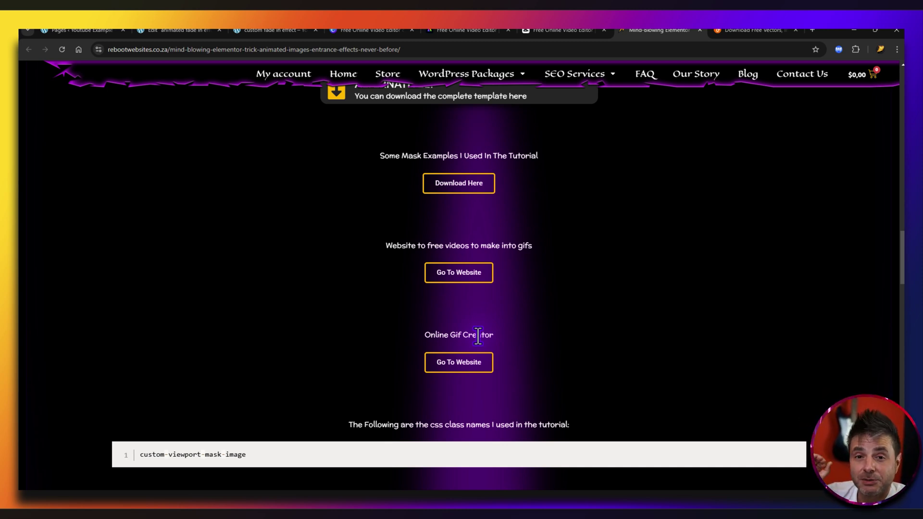
Open the free stock video website from the blog post and set its search category to Videos.
{"action": "left_click", "coordinate": [459, 183]}
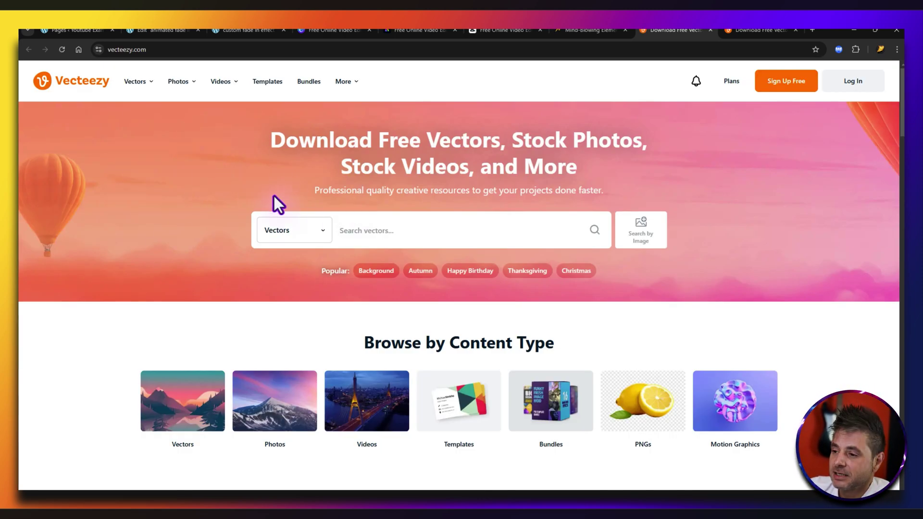
{"action": "left_click", "coordinate": [301, 230]}
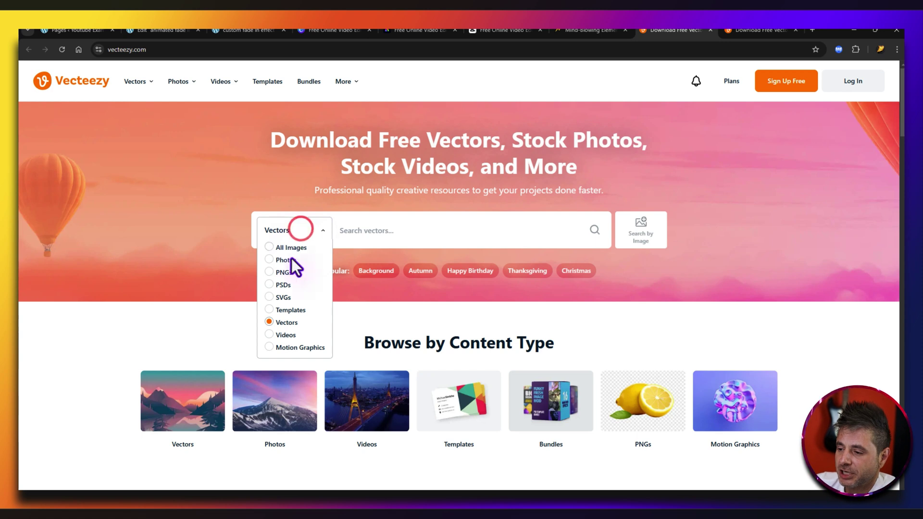
{"action": "left_click", "coordinate": [283, 335]}
{"action": "left_click", "coordinate": [348, 234]}
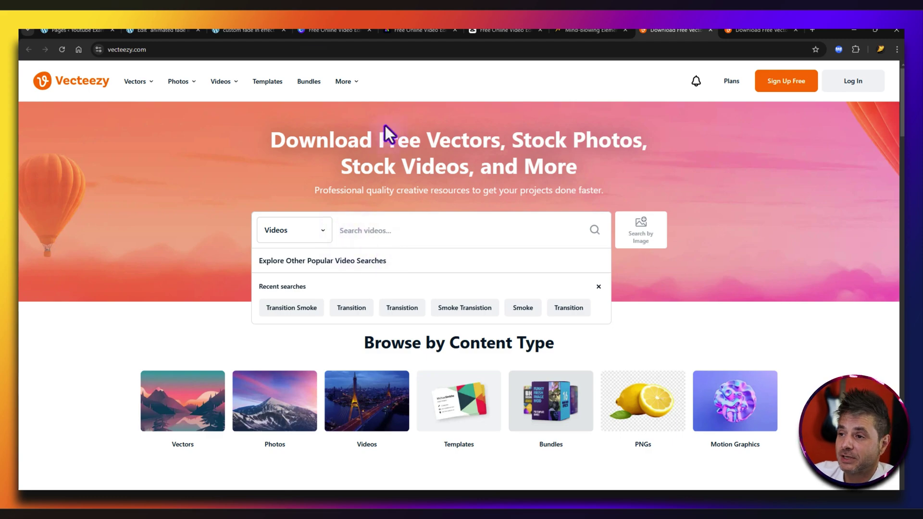
Review the entrance effects on the motorcycle images in the page preview.
{"action": "left_click", "coordinate": [248, 30]}
{"action": "scroll", "coordinate": [235, 249], "scroll_direction": "down", "scroll_amount": 5}
{"action": "scroll", "coordinate": [290, 256], "scroll_direction": "down", "scroll_amount": 5}
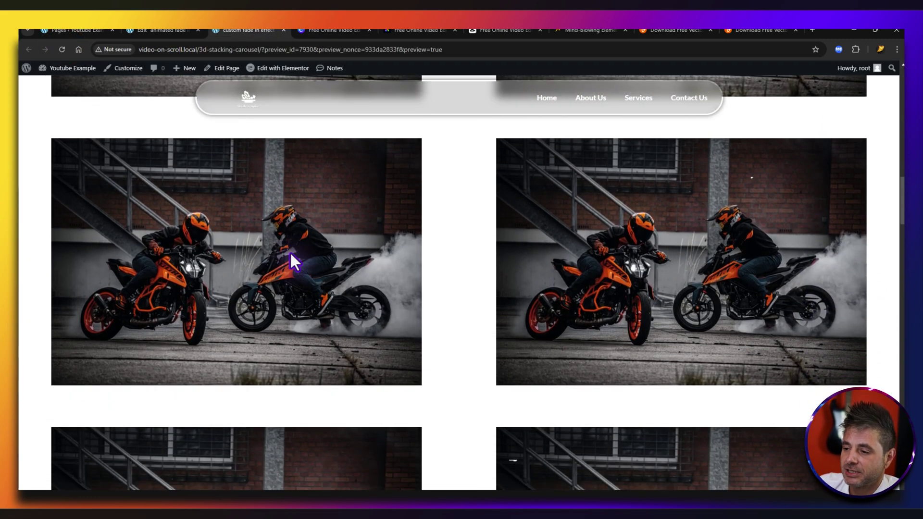
{"action": "scroll", "coordinate": [288, 353], "scroll_direction": "down", "scroll_amount": 3}
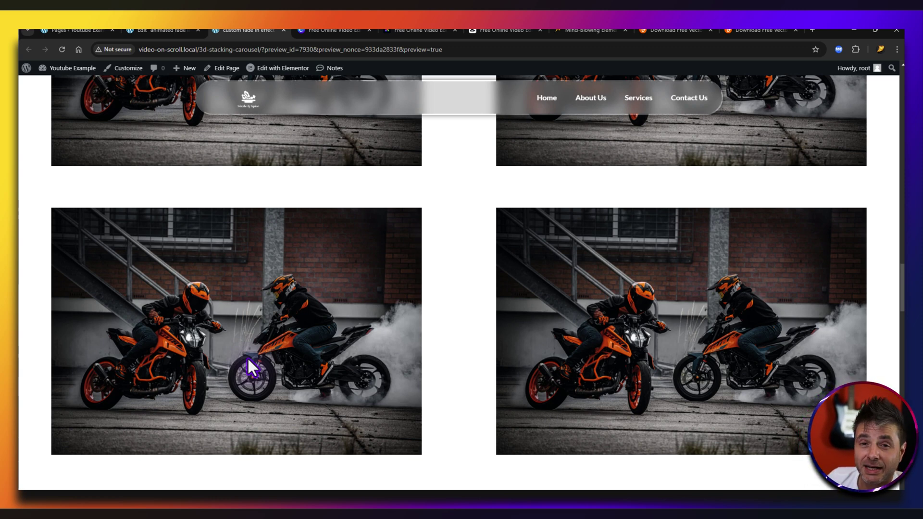
Set the Vecteezy search category to Videos and search for "smoke transition".
{"action": "key", "text": "ctrl+9"}
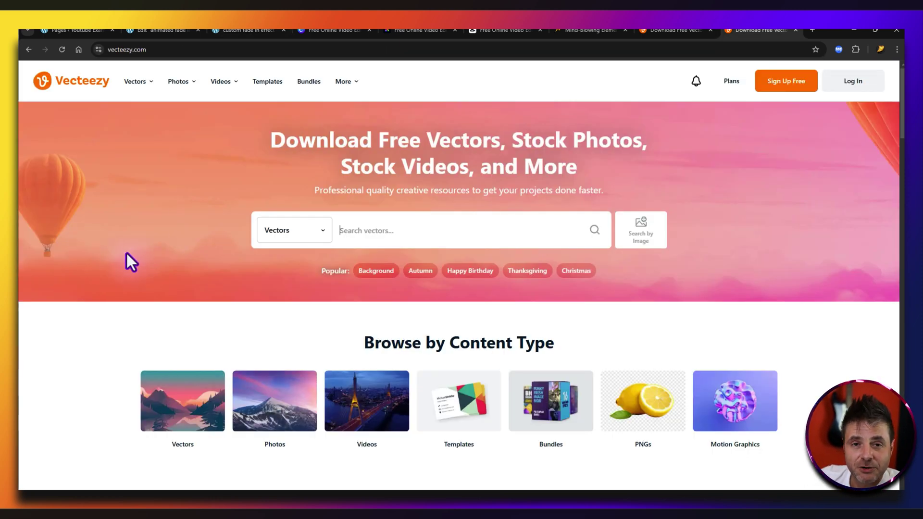
{"action": "left_click", "coordinate": [355, 234]}
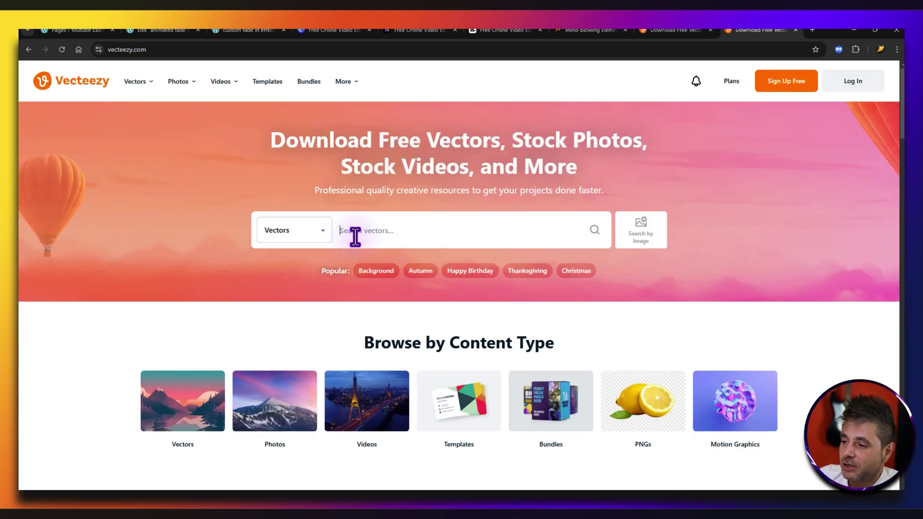
{"action": "left_click", "coordinate": [277, 235]}
{"action": "left_click", "coordinate": [273, 335]}
{"action": "left_click", "coordinate": [386, 230]}
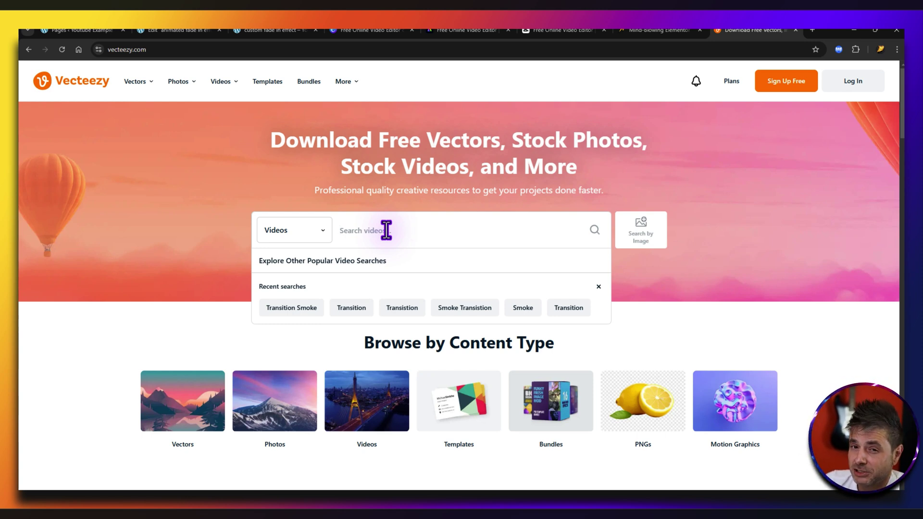
{"action": "type", "text": "smoke transition"}
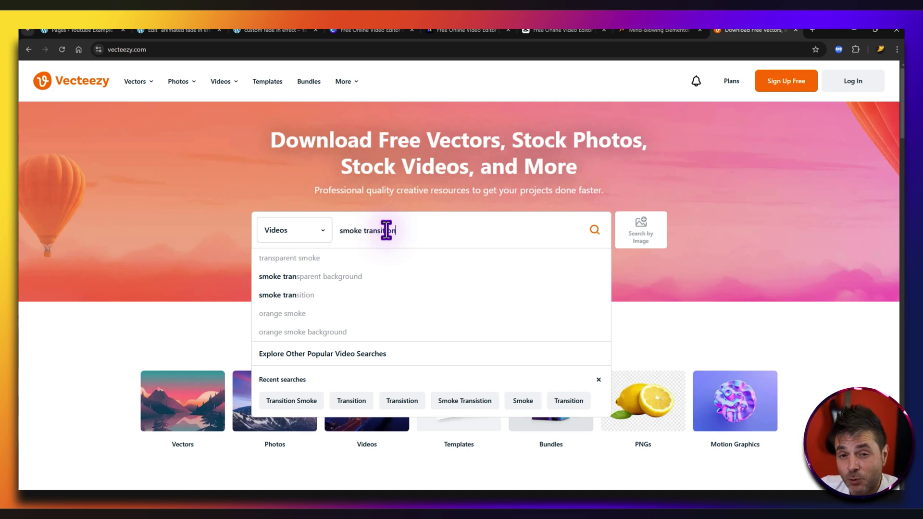
{"action": "key", "text": "Return"}
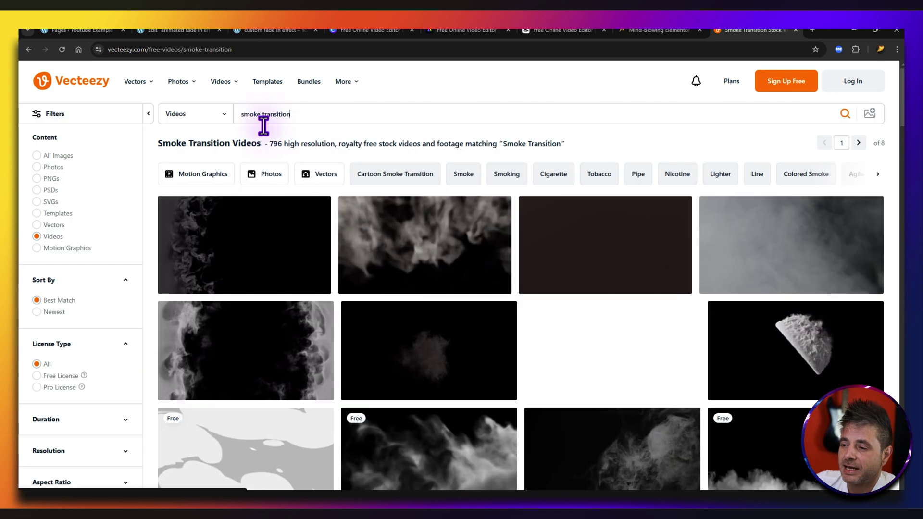
Filter the videos to Free License and download the "Computer Generated Black Ink Transition" video.
{"action": "left_click", "coordinate": [38, 375]}
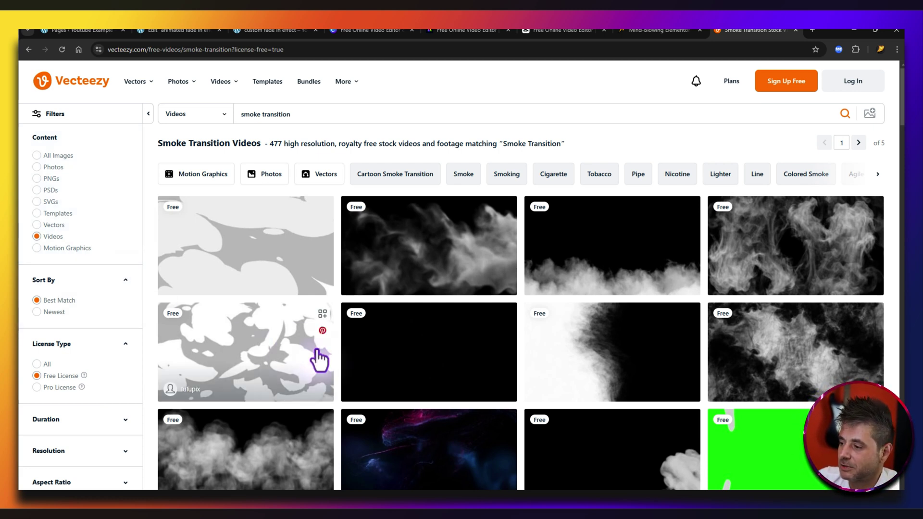
{"action": "mouse_move", "coordinate": [628, 326]}
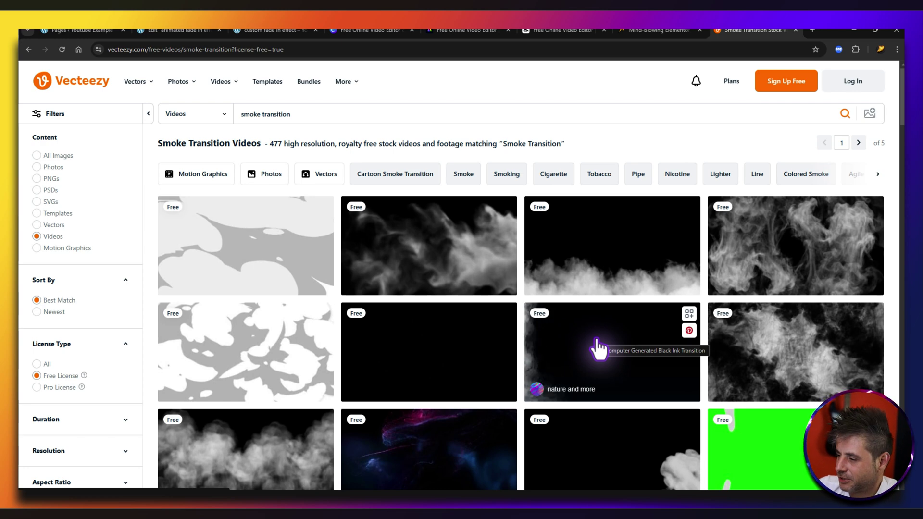
{"action": "left_click", "coordinate": [593, 339]}
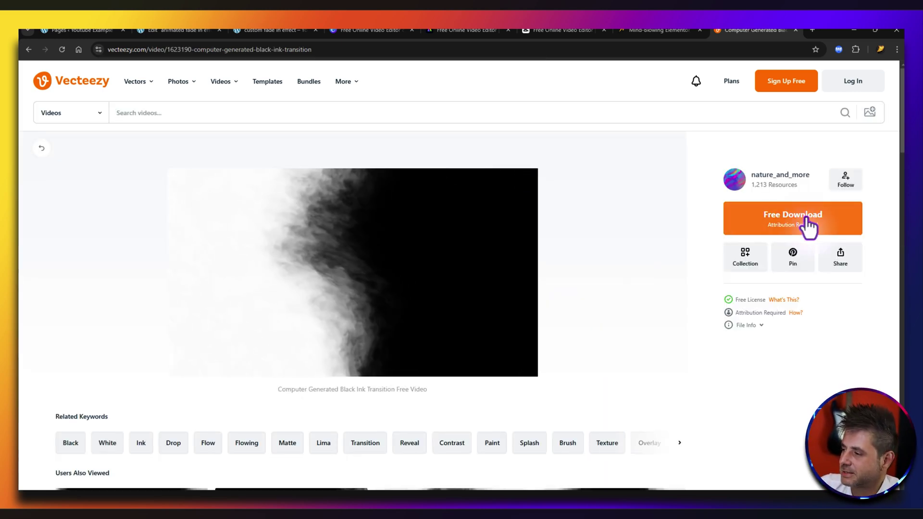
{"action": "left_click", "coordinate": [807, 219]}
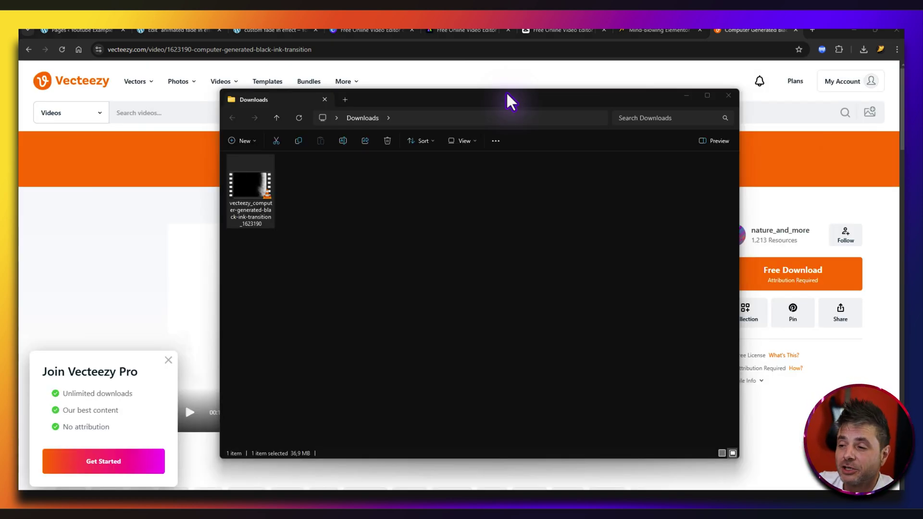
Play the downloaded black ink transition video from the Downloads folder in VLC, and close the player.
{"action": "left_click", "coordinate": [255, 182]}
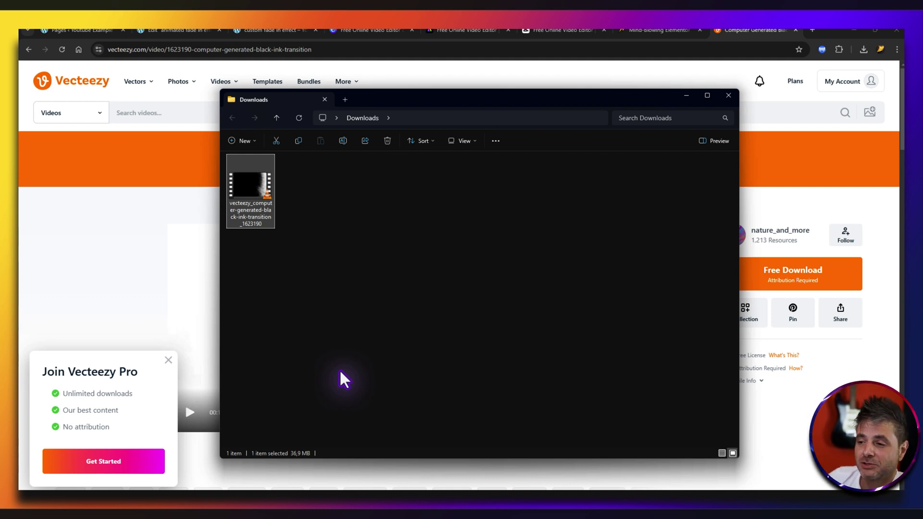
{"action": "double_click", "coordinate": [267, 217]}
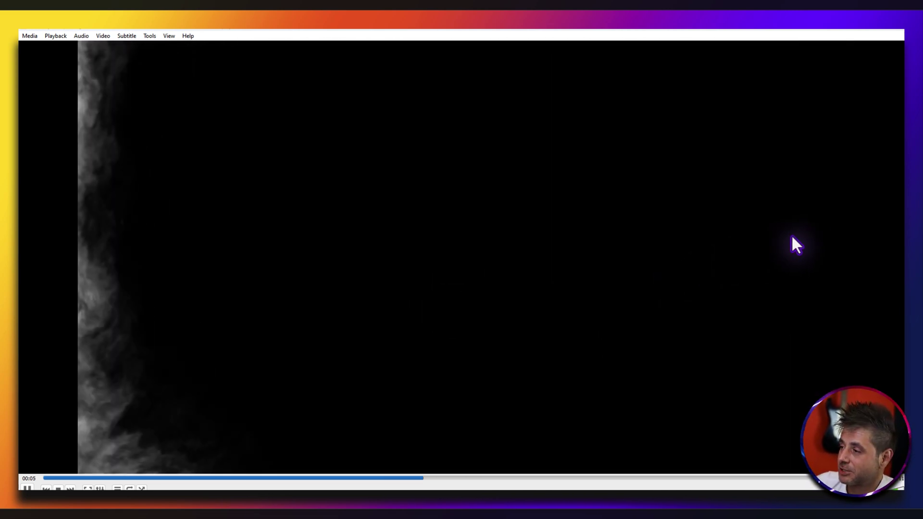
{"action": "key", "text": "s"}
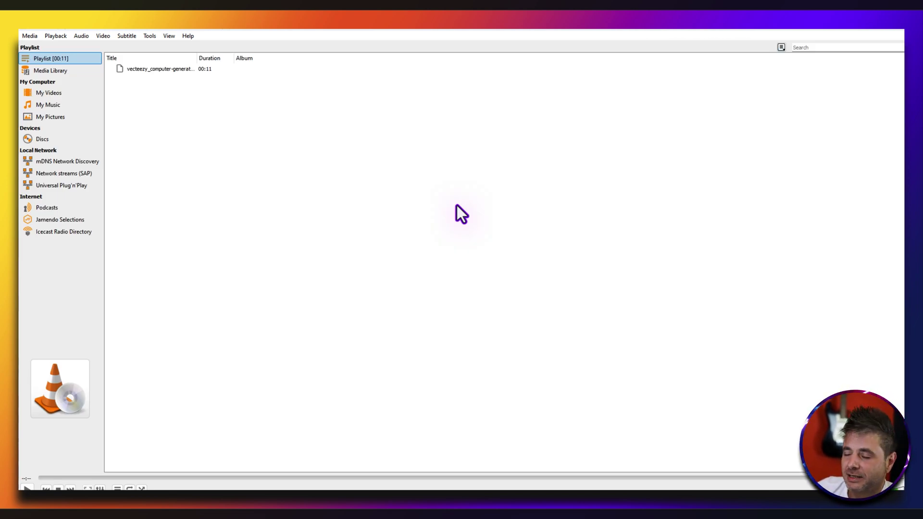
{"action": "key", "text": "ctrl+q"}
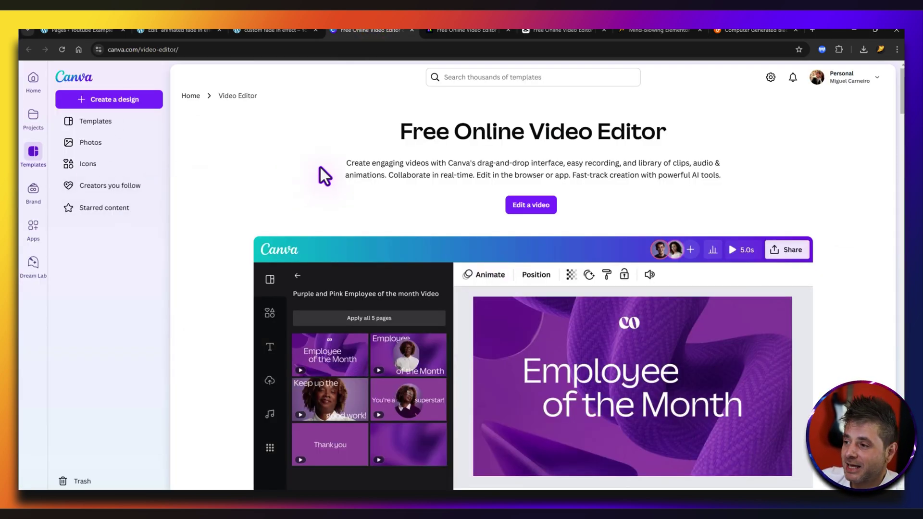
Look at the Adobe Express page and the other open free online video editor page.
{"action": "left_click", "coordinate": [466, 30]}
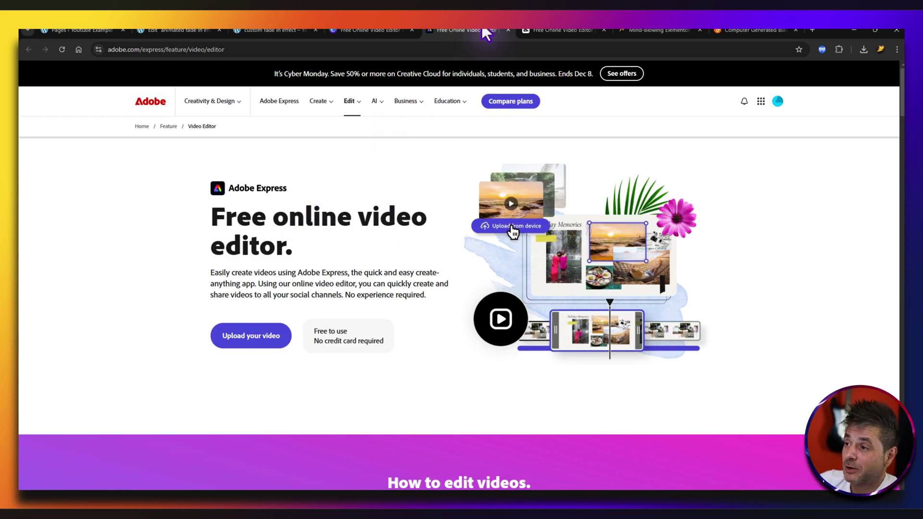
{"action": "left_click", "coordinate": [527, 30]}
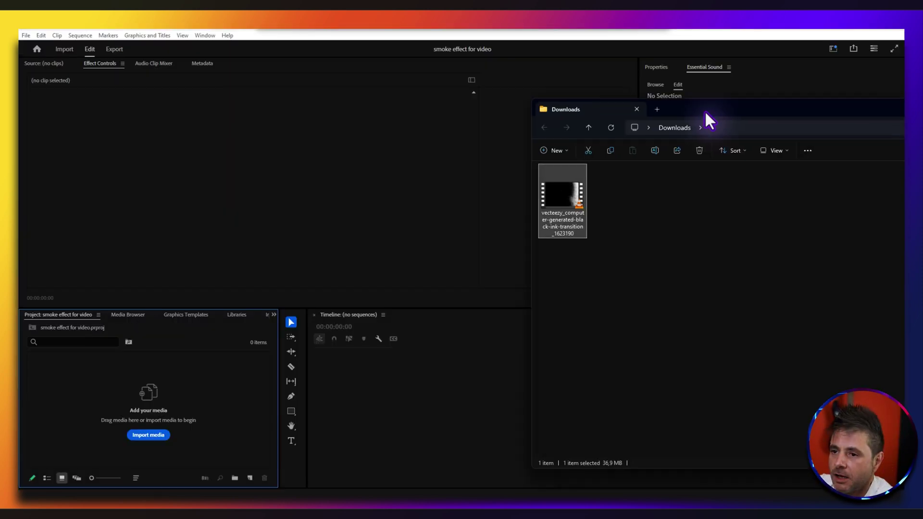
In Premiere Pro, import the downloaded black ink transition video from Downloads and create a timeline sequence from it.
{"action": "left_click_drag", "start_coordinate": [705, 111], "coordinate": [667, 121]}
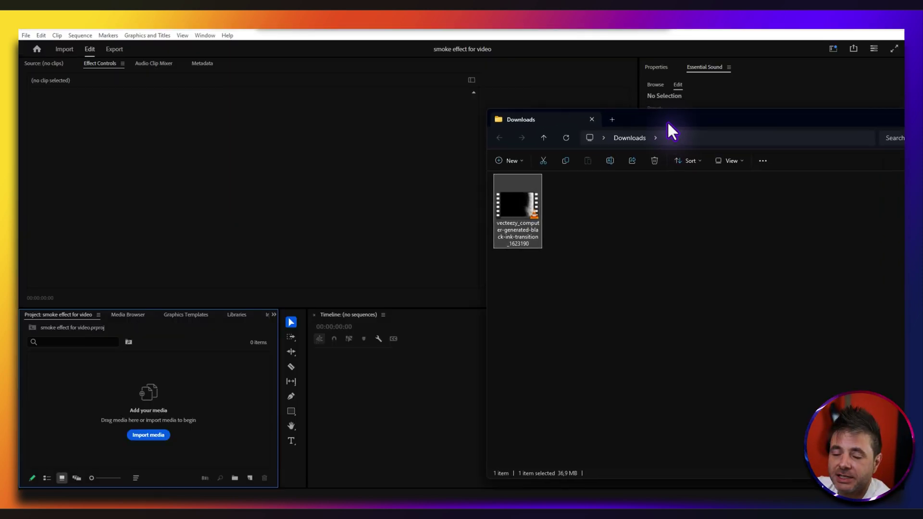
{"action": "left_click_drag", "start_coordinate": [529, 208], "coordinate": [145, 380]}
{"action": "left_click", "coordinate": [78, 378]}
{"action": "left_click_drag", "start_coordinate": [79, 378], "coordinate": [440, 423]}
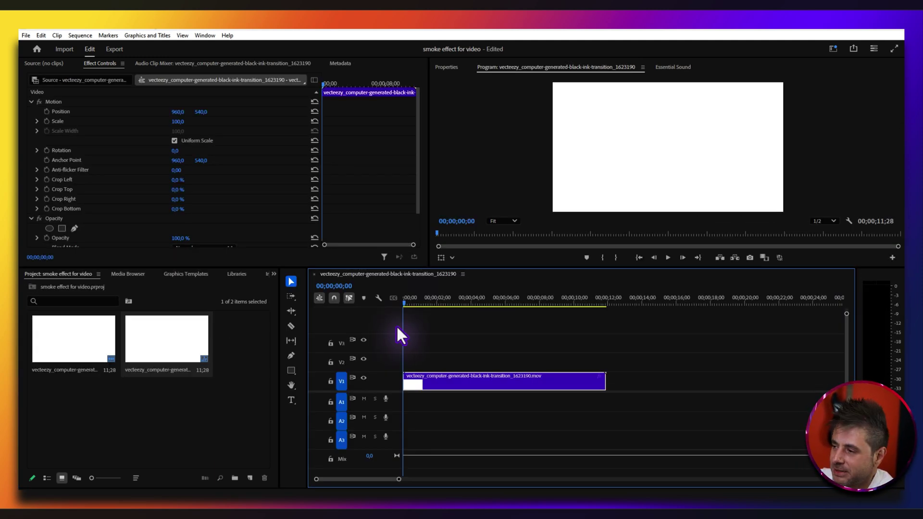
Split the ink transition clip at 00;00;05;26, where the frame is fully black, and delete the remainder.
{"action": "key", "text": "space"}
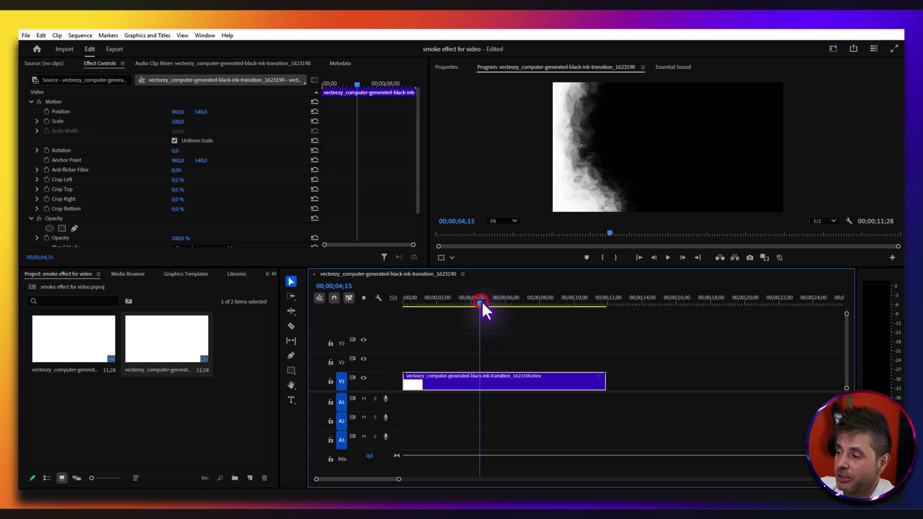
{"action": "left_click_drag", "start_coordinate": [481, 301], "coordinate": [504, 306]}
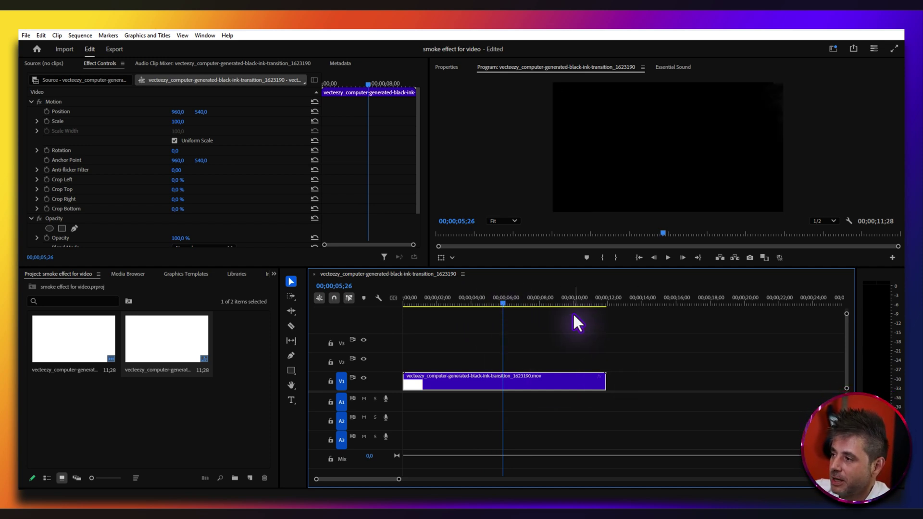
{"action": "key", "text": "c"}
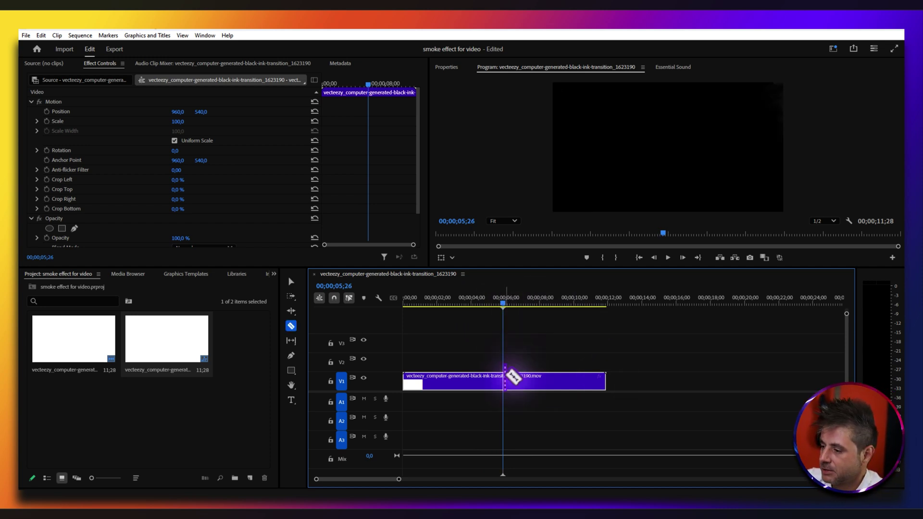
{"action": "left_click", "coordinate": [503, 377]}
{"action": "key", "text": "v"}
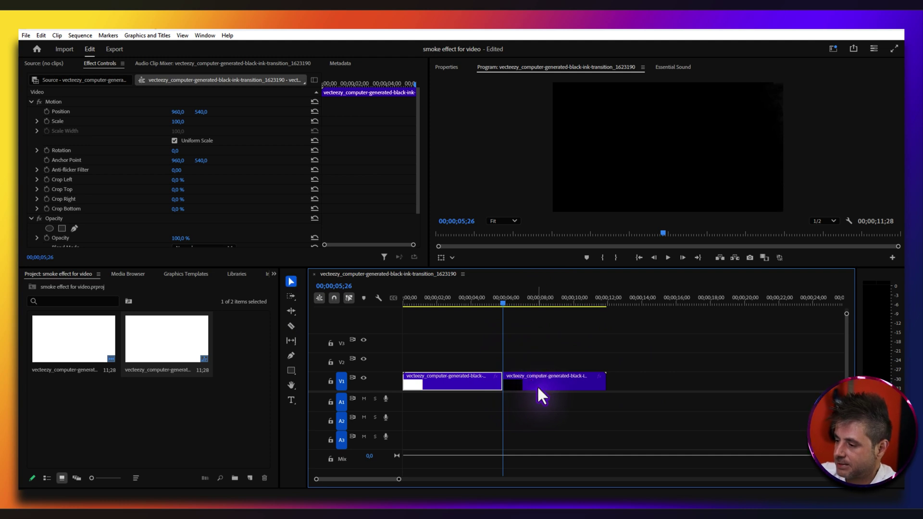
{"action": "left_click", "coordinate": [537, 383]}
{"action": "key", "text": "Delete"}
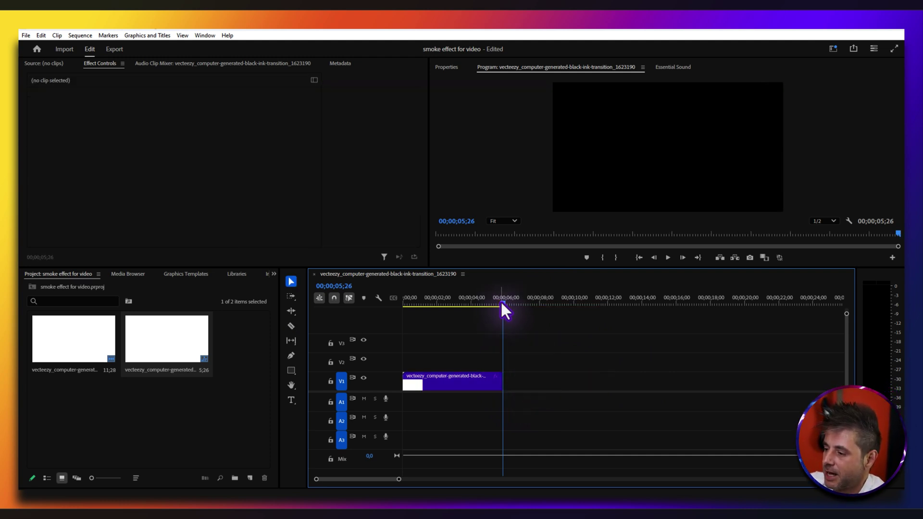
Apply the Invert video effect to the trimmed ink transition clip and scrub through the result.
{"action": "mouse_move", "coordinate": [502, 303]}
{"action": "left_mouse_down"}
{"action": "mouse_move", "coordinate": [398, 305]}
{"action": "mouse_move", "coordinate": [486, 315]}
{"action": "mouse_move", "coordinate": [476, 318]}
{"action": "left_mouse_up"}
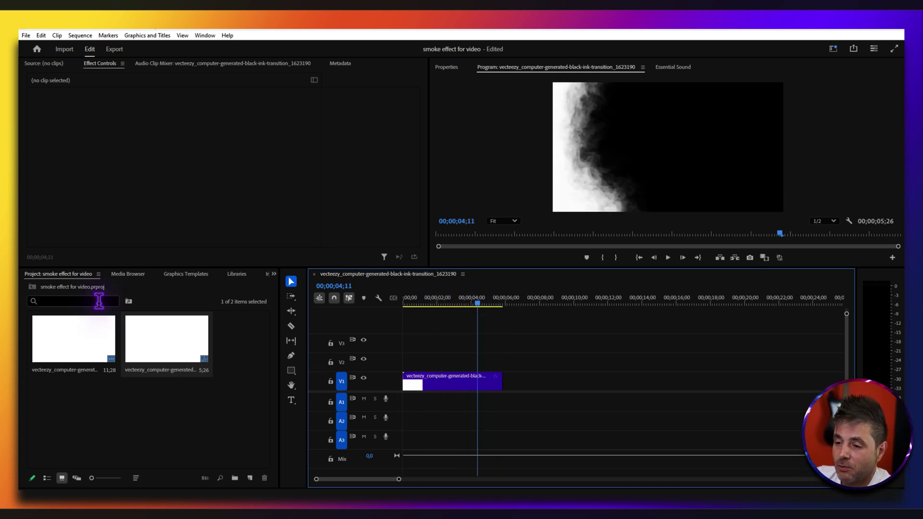
{"action": "left_click", "coordinate": [274, 273]}
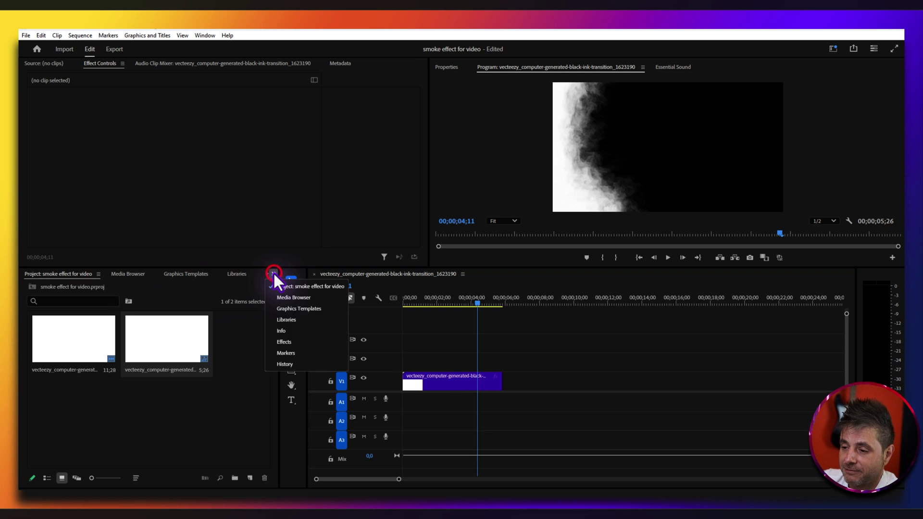
{"action": "left_click", "coordinate": [288, 342]}
{"action": "left_click", "coordinate": [58, 394]}
{"action": "left_click_drag", "start_coordinate": [58, 393], "coordinate": [433, 385]}
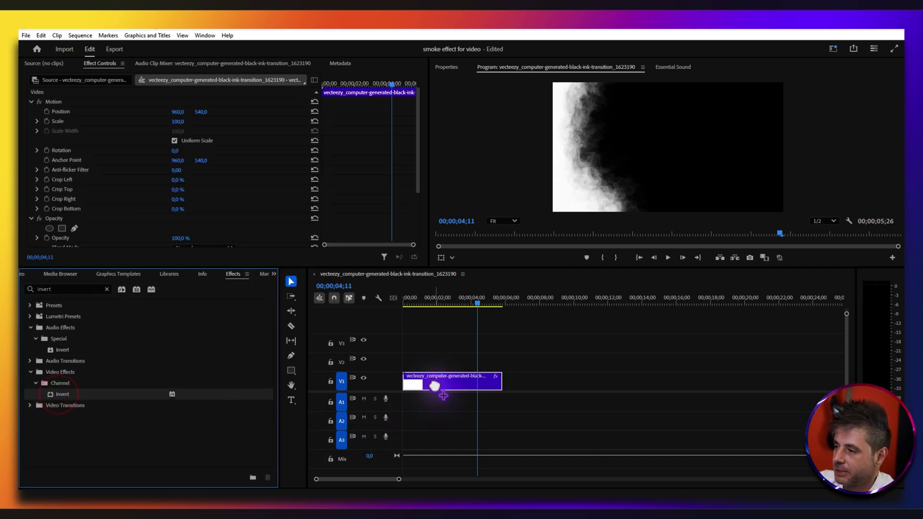
{"action": "left_click_drag", "start_coordinate": [469, 303], "coordinate": [502, 304]}
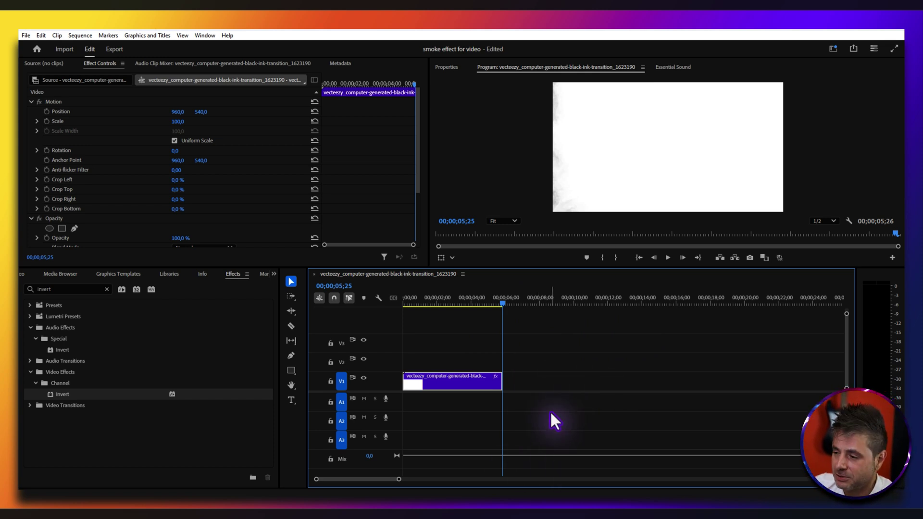
Export the sequence as H.264 with the High Quality 1080p HD preset and audio off, and play the file from Downloads.
{"action": "key", "text": "ctrl+m"}
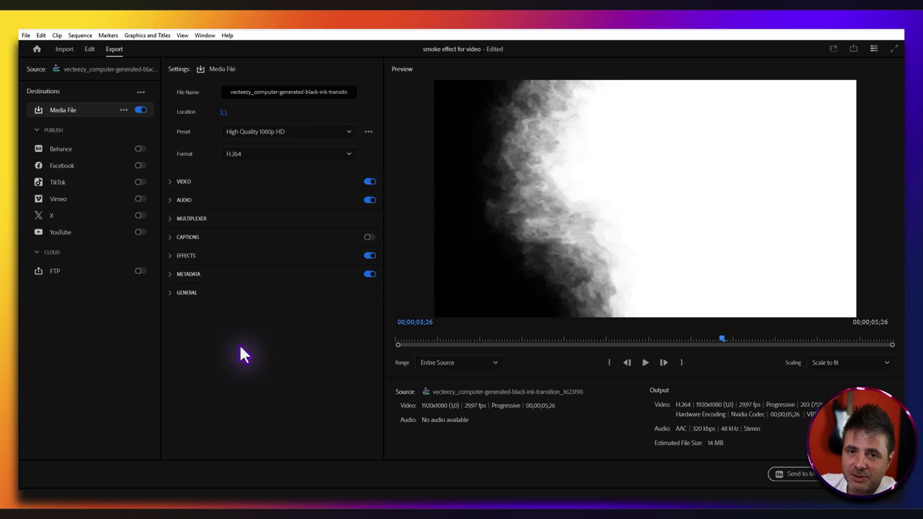
{"action": "left_click", "coordinate": [368, 199]}
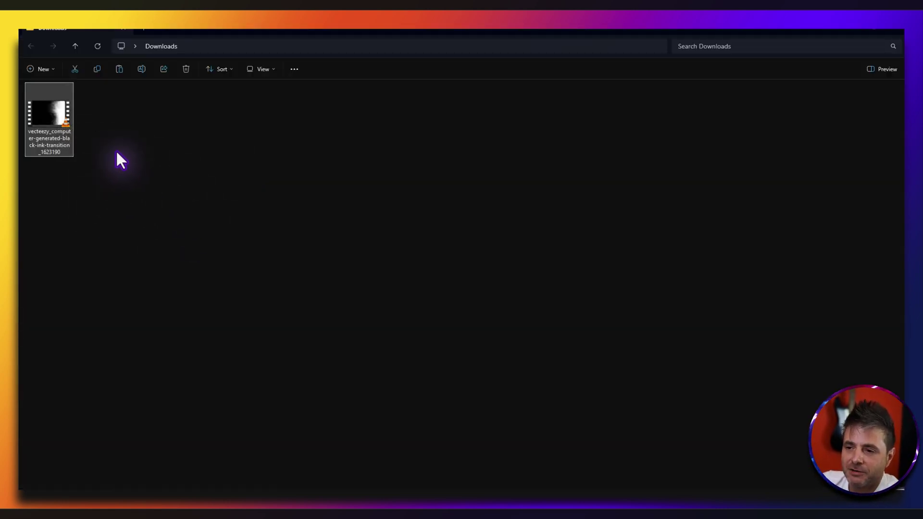
{"action": "double_click", "coordinate": [41, 120]}
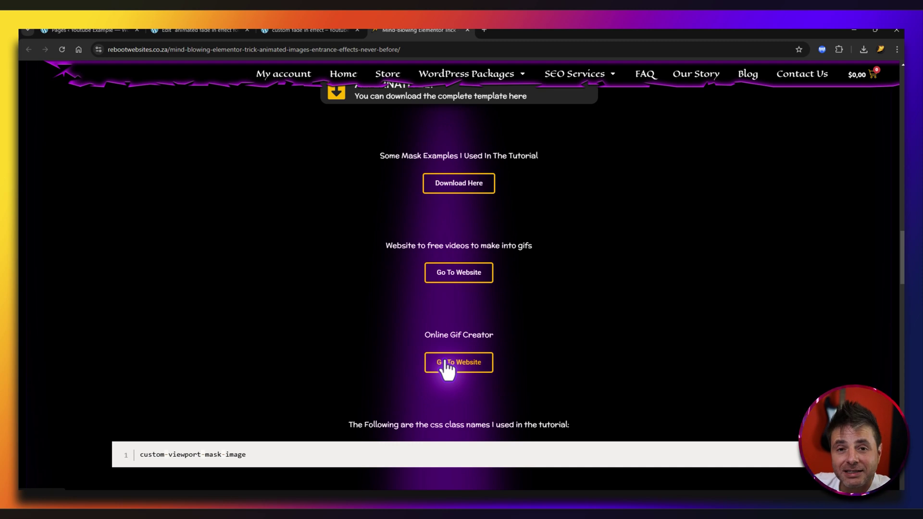
Open Ezgif's Video to GIF converter from the Online Gif Creator link and upload the exported ink transition video from Downloads.
{"action": "left_click", "coordinate": [447, 365]}
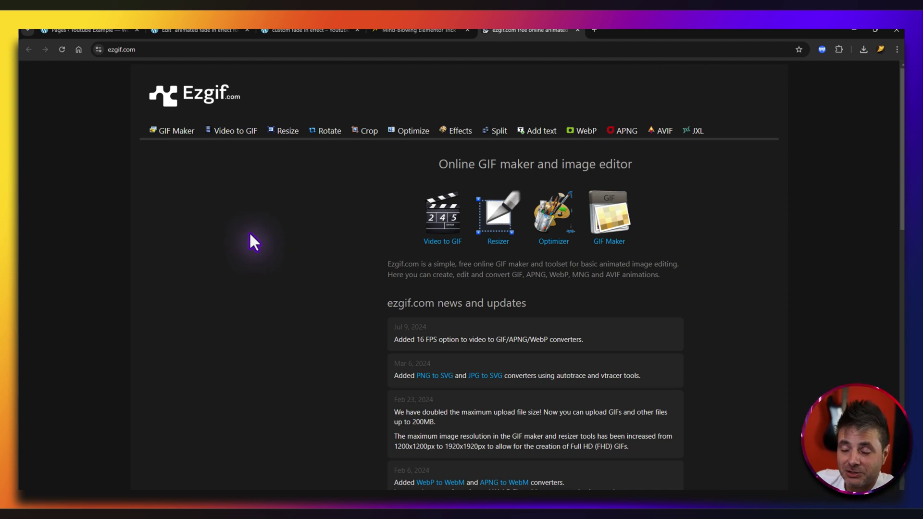
{"action": "left_click", "coordinate": [442, 241]}
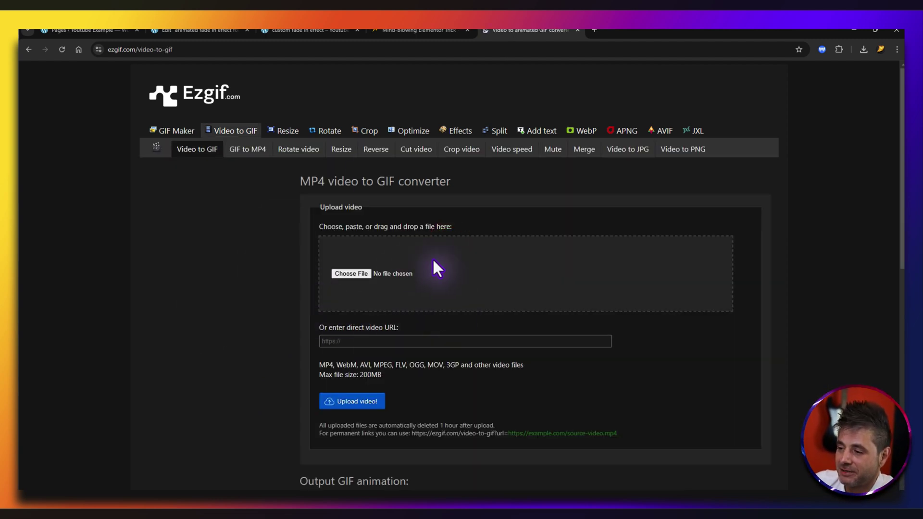
{"action": "mouse_move", "coordinate": [391, 500]}
{"action": "left_click", "coordinate": [512, 464]}
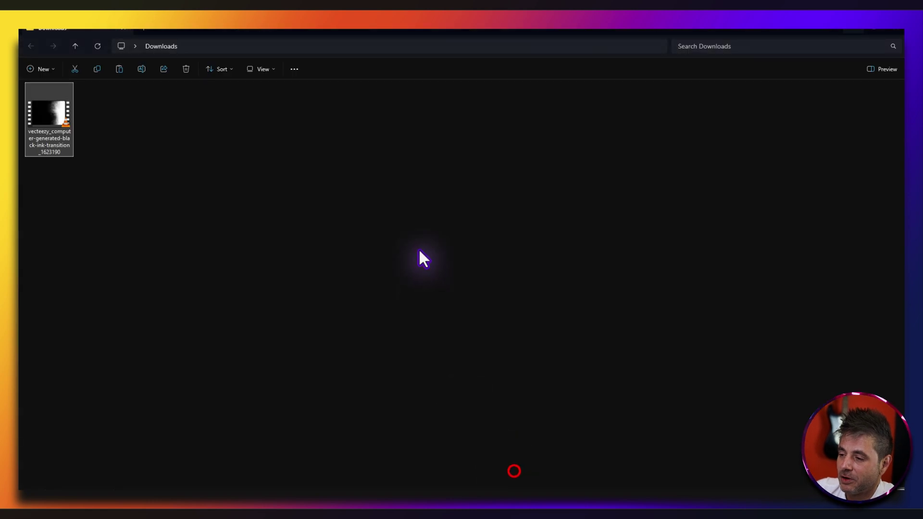
{"action": "left_click_drag", "start_coordinate": [580, 264], "coordinate": [344, 272]}
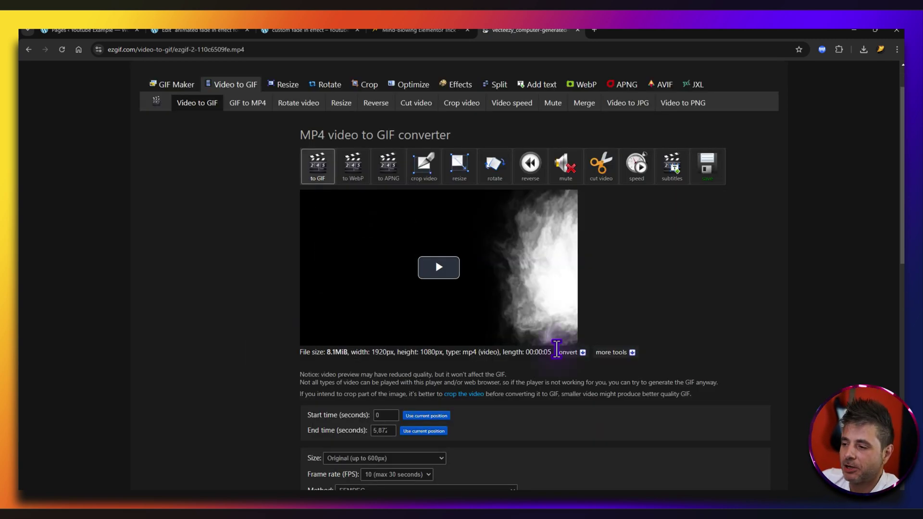
Set the frame rate to 33 FPS and convert the uploaded ink transition video to a GIF.
{"action": "scroll", "coordinate": [248, 266], "scroll_direction": "down", "scroll_amount": 4}
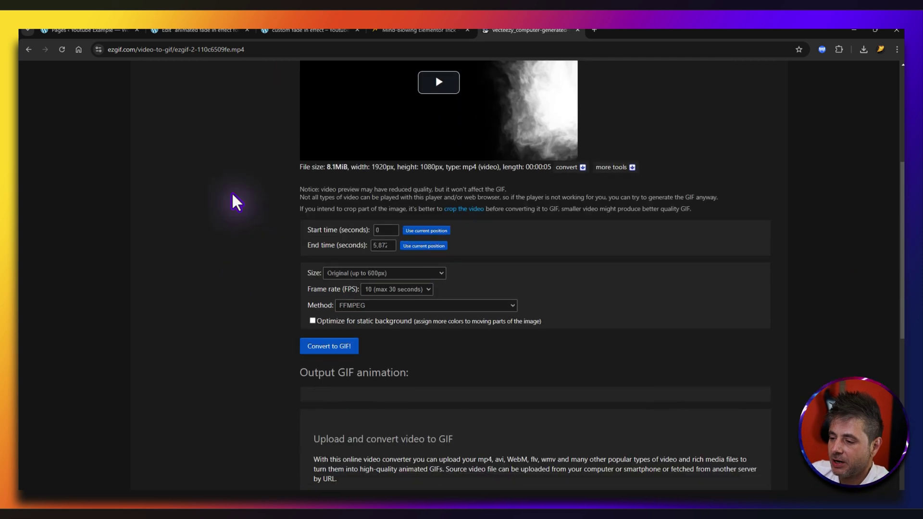
{"action": "left_click", "coordinate": [377, 290]}
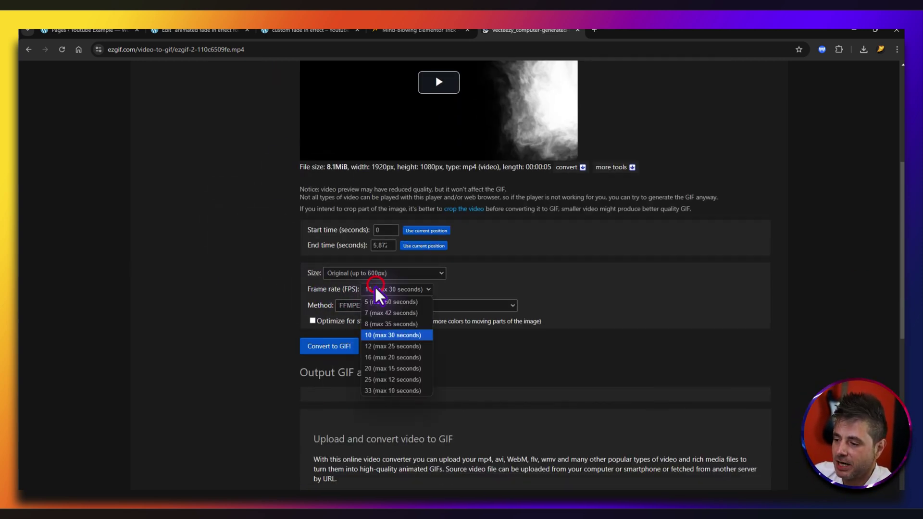
{"action": "left_click", "coordinate": [370, 390]}
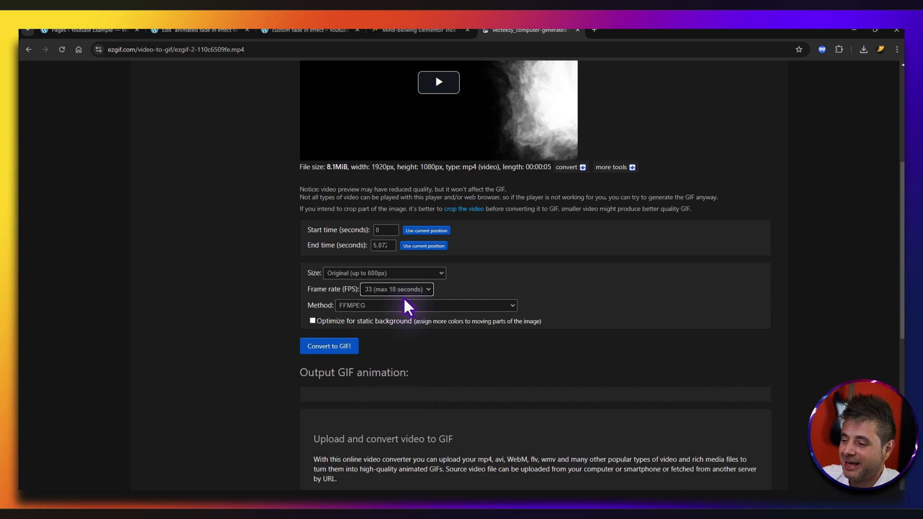
{"action": "left_click", "coordinate": [320, 349]}
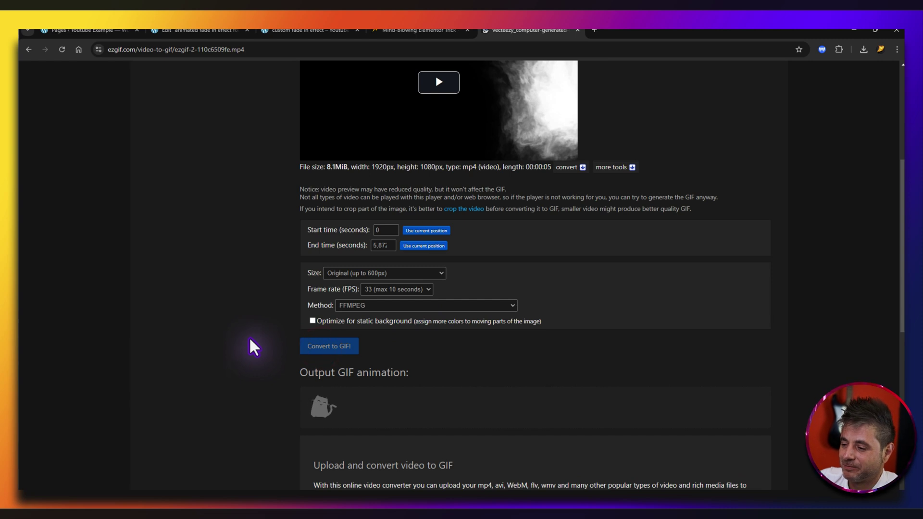
{"action": "scroll", "coordinate": [250, 339], "scroll_direction": "down", "scroll_amount": 2}
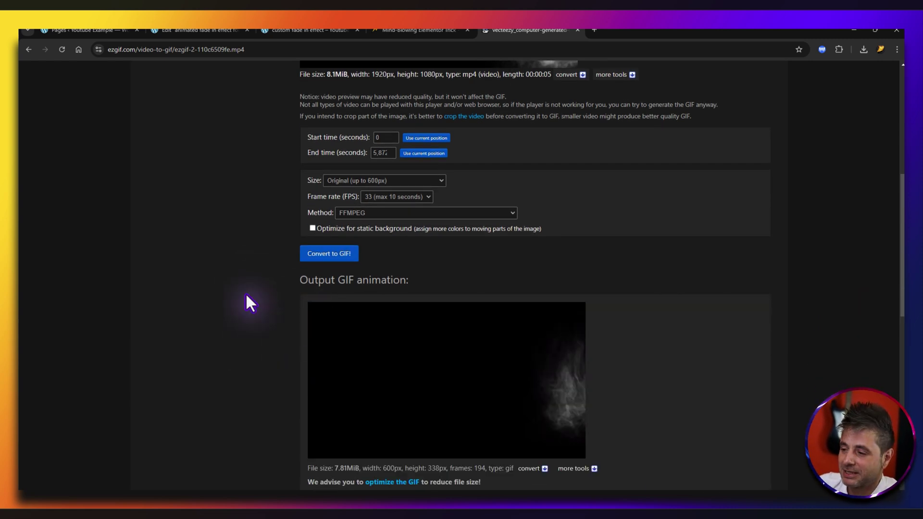
{"action": "scroll", "coordinate": [247, 302], "scroll_direction": "down", "scroll_amount": 2}
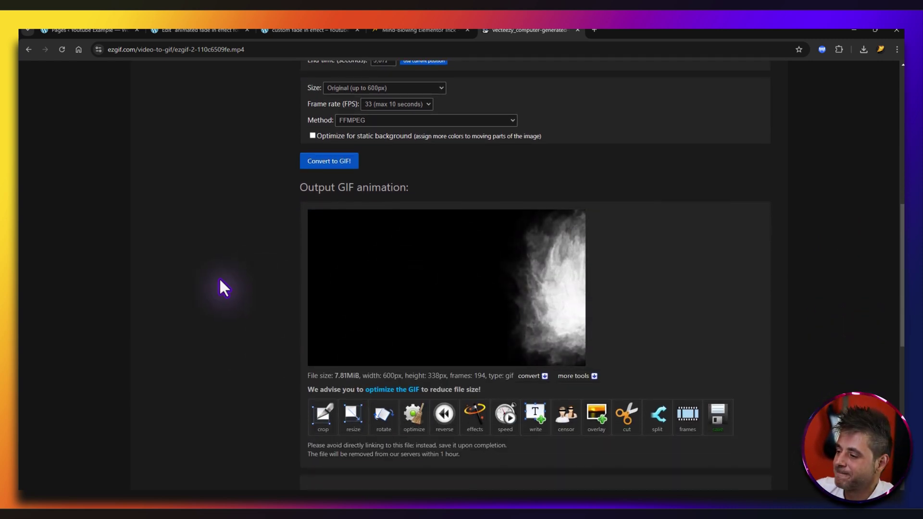
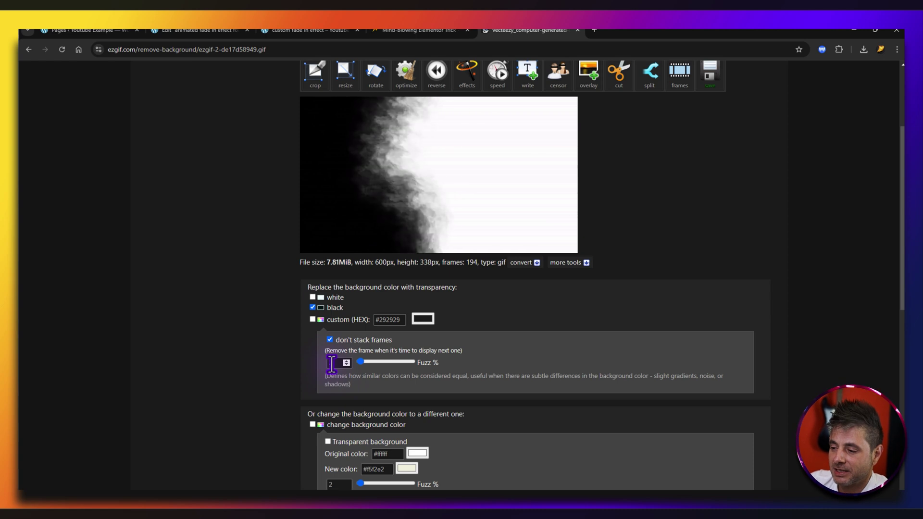
Replace the GIF's black background with transparency using a fuzz of 10%.
{"action": "left_click", "coordinate": [327, 363]}
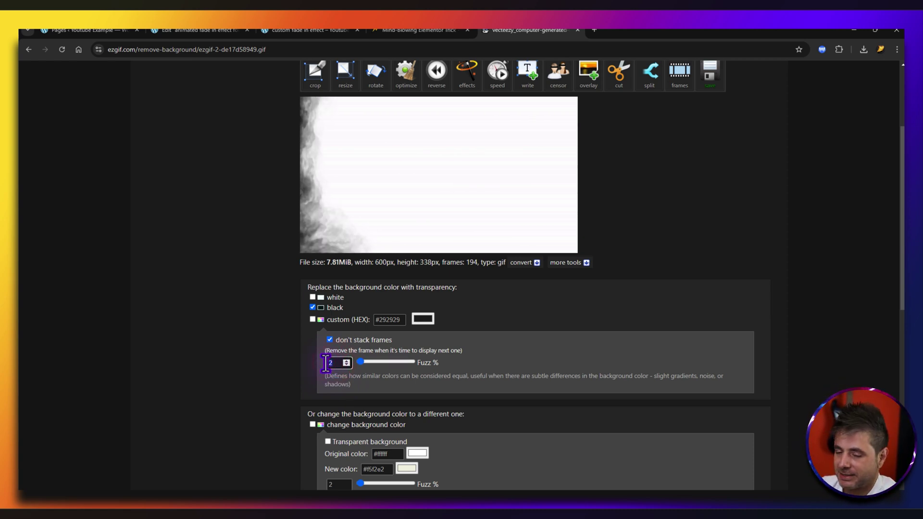
{"action": "key", "text": "BackSpace"}
{"action": "type", "text": "10"}
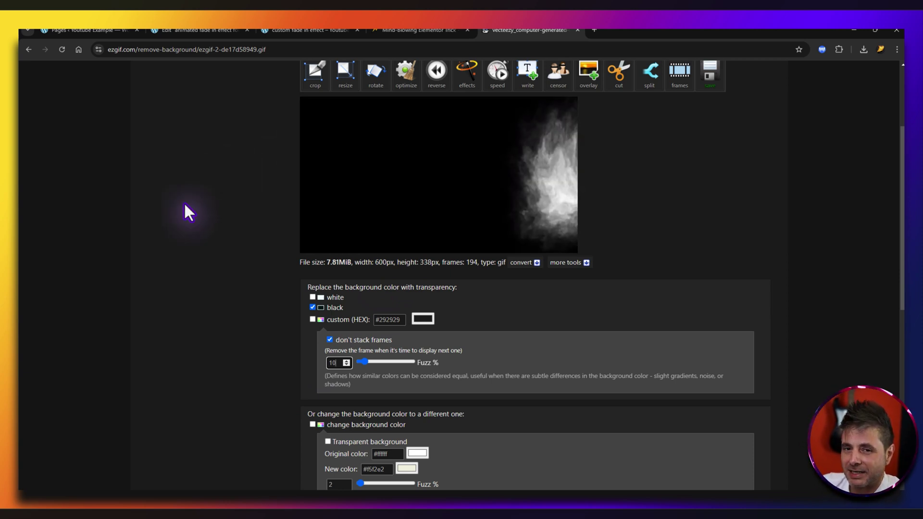
{"action": "scroll", "coordinate": [184, 205], "scroll_direction": "down", "scroll_amount": 3}
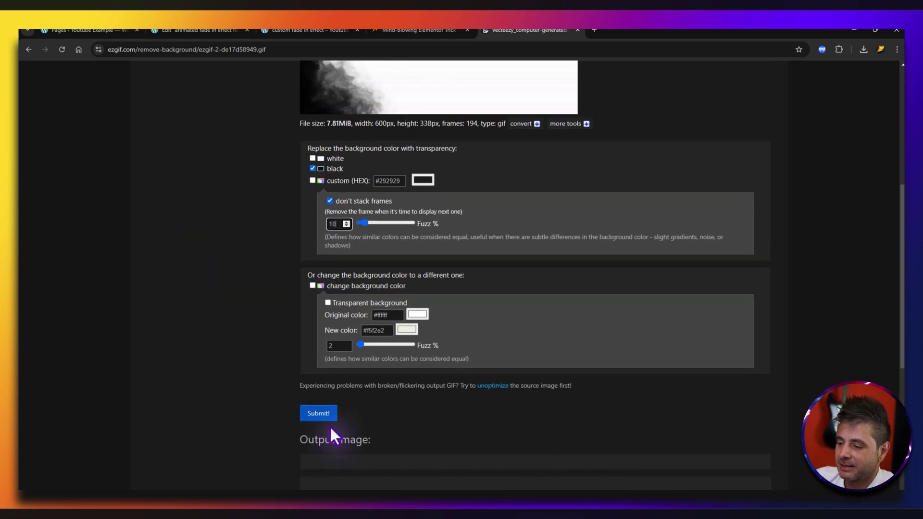
{"action": "left_click", "coordinate": [318, 413]}
{"action": "scroll", "coordinate": [252, 278], "scroll_direction": "down", "scroll_amount": 4}
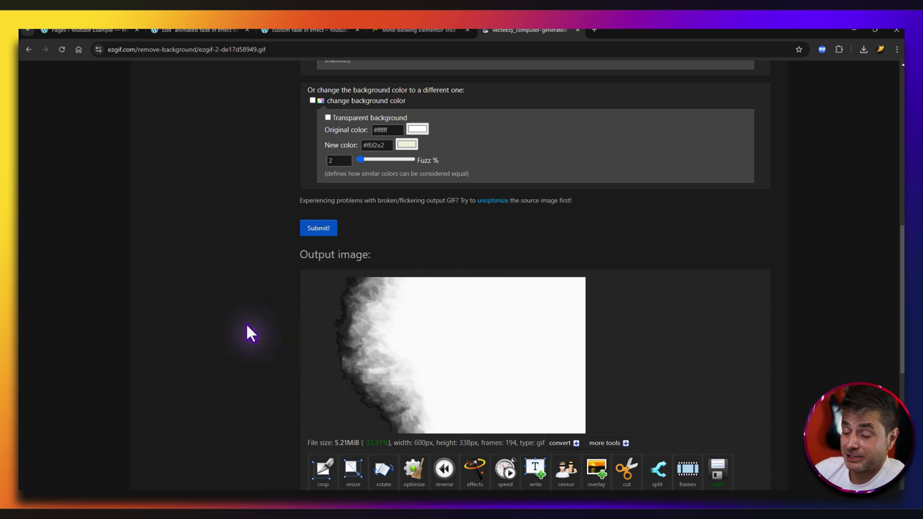
Change the loop count of the transparent GIF to 1.
{"action": "scroll", "coordinate": [245, 312], "scroll_direction": "down", "scroll_amount": 1}
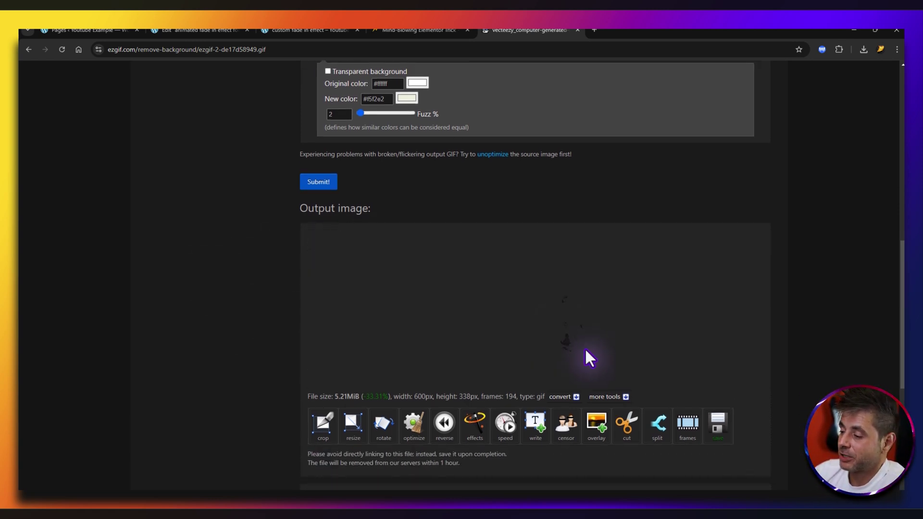
{"action": "left_click", "coordinate": [598, 404]}
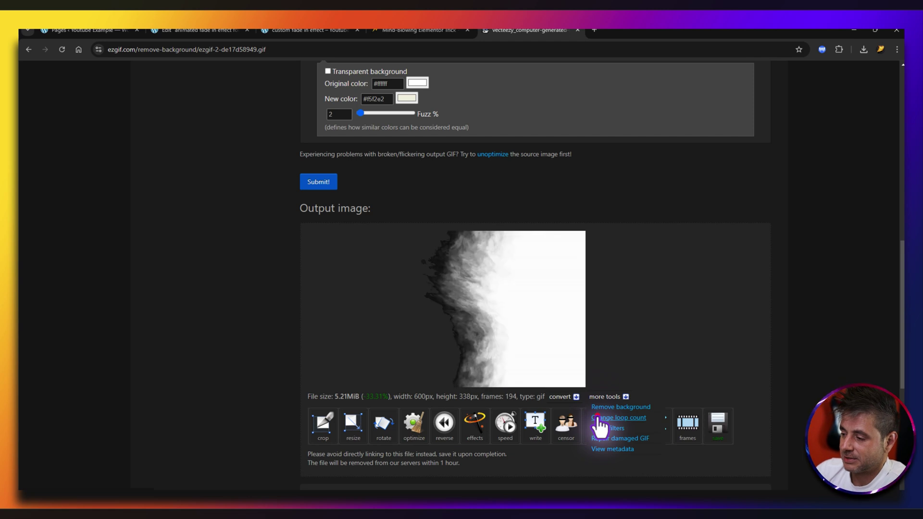
{"action": "left_click", "coordinate": [598, 418]}
{"action": "left_click", "coordinate": [376, 443]}
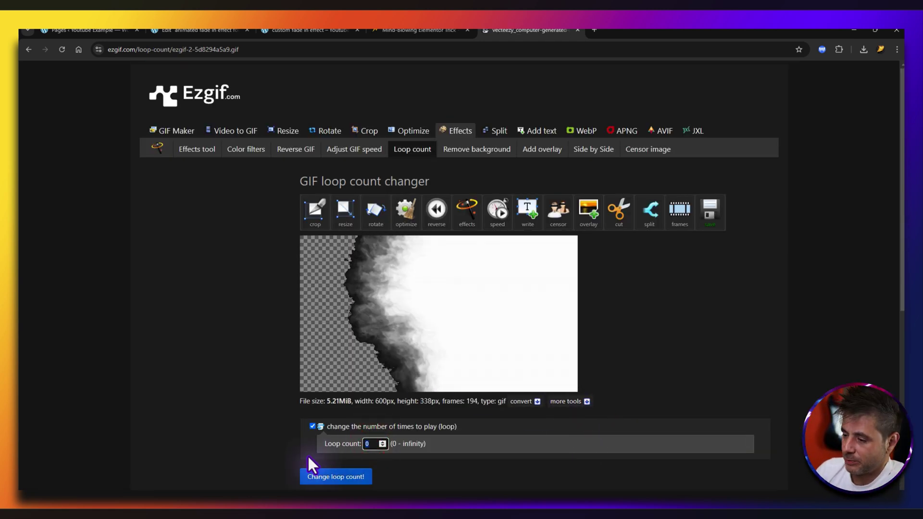
{"action": "type", "text": "1"}
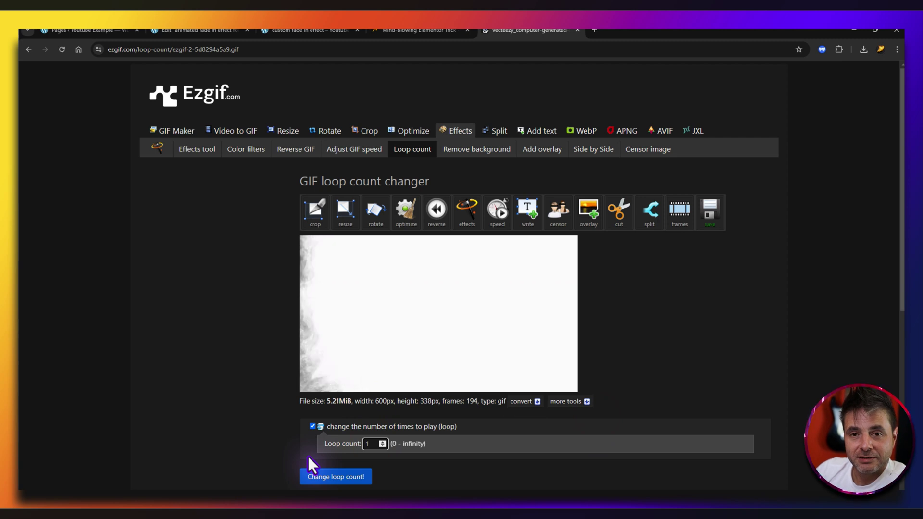
{"action": "left_click", "coordinate": [326, 478]}
{"action": "scroll", "coordinate": [289, 413], "scroll_direction": "down", "scroll_amount": 3}
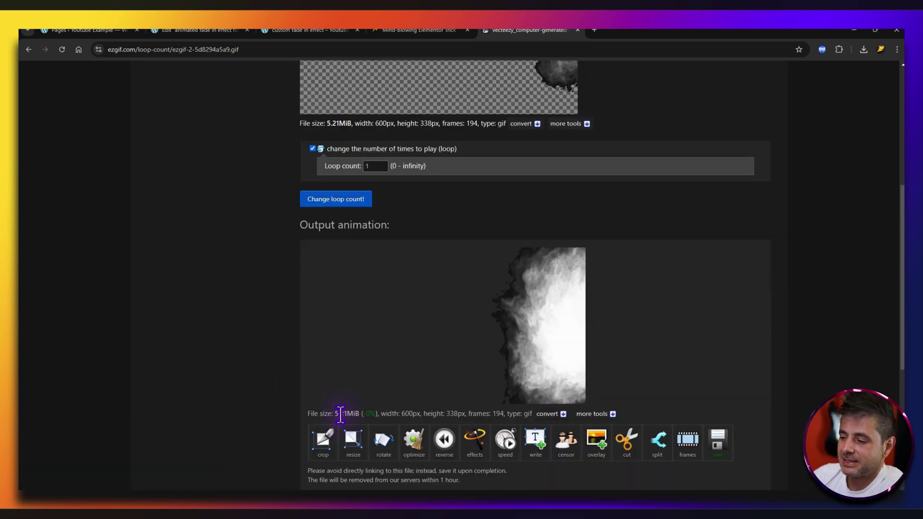
Optimize the looped-once GIF with the Lossy GIF method at compression level 9.
{"action": "scroll", "coordinate": [288, 366], "scroll_direction": "down", "scroll_amount": 2}
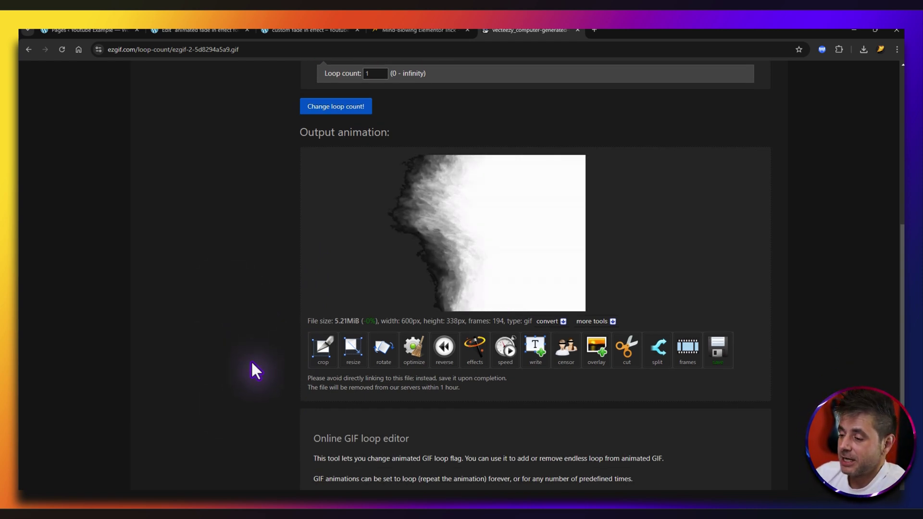
{"action": "left_click", "coordinate": [415, 347]}
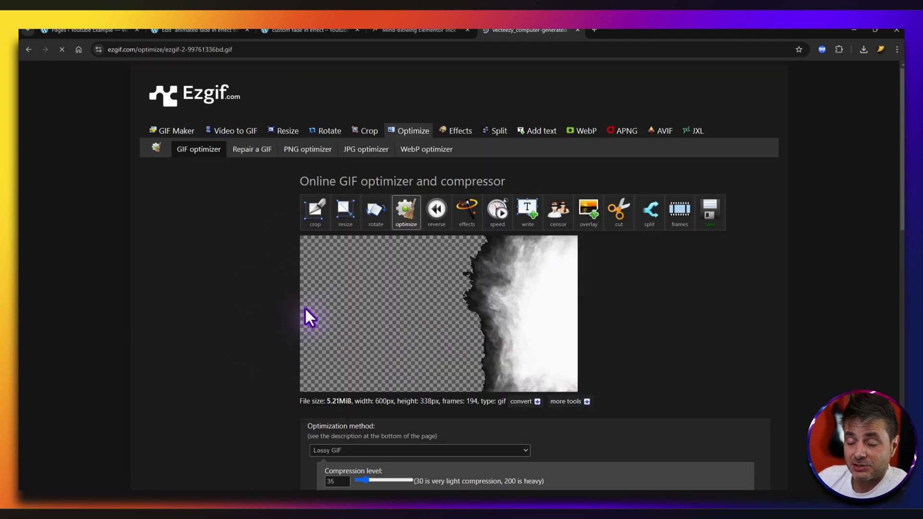
{"action": "scroll", "coordinate": [238, 312], "scroll_direction": "down", "scroll_amount": 2}
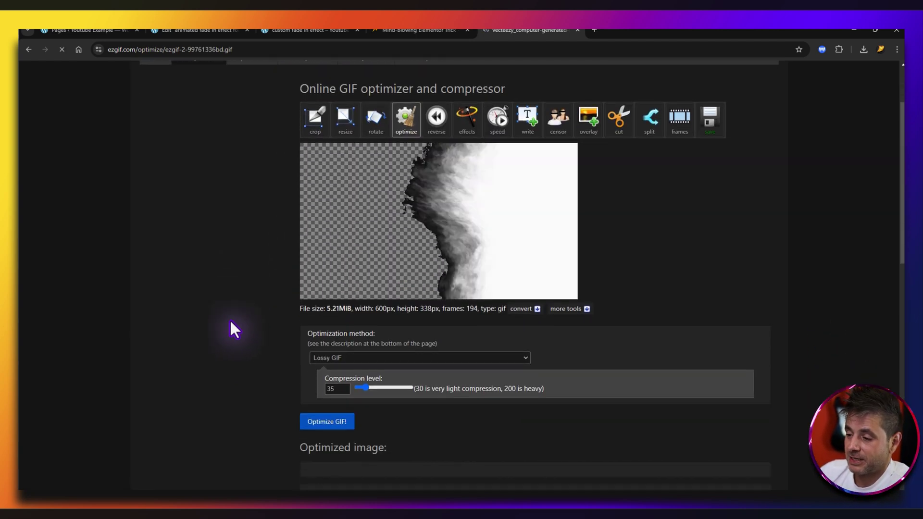
{"action": "left_click", "coordinate": [334, 390]}
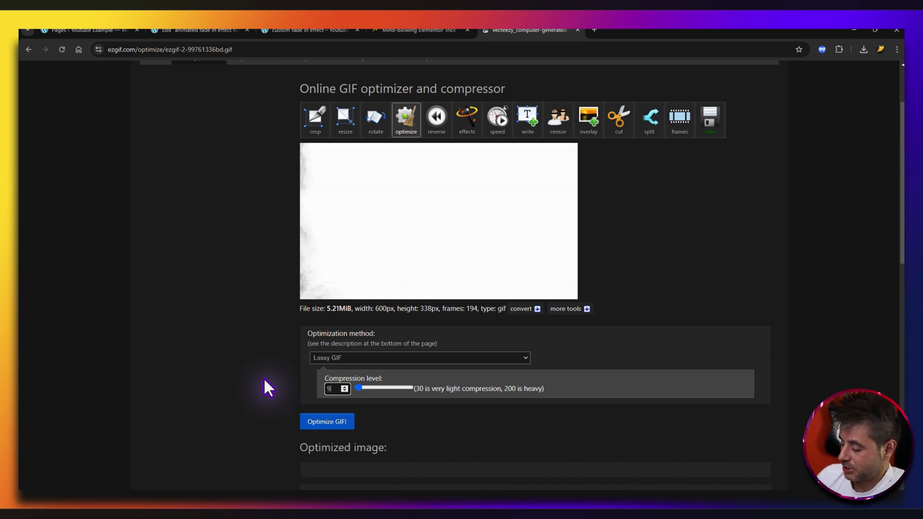
{"action": "left_click", "coordinate": [321, 423]}
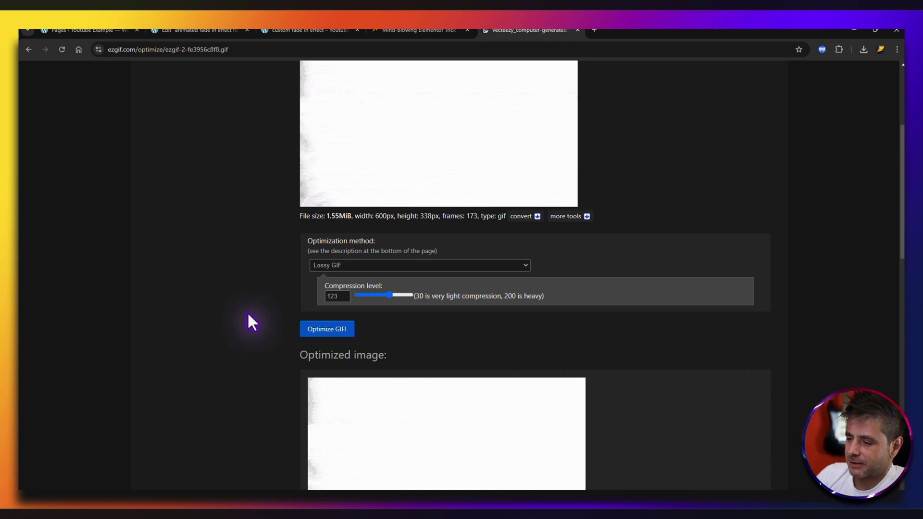
Go back to the GIF version optimized at compression level 91 and save its optimized image to Downloads as a GIF.
{"action": "key", "text": "alt+Left"}
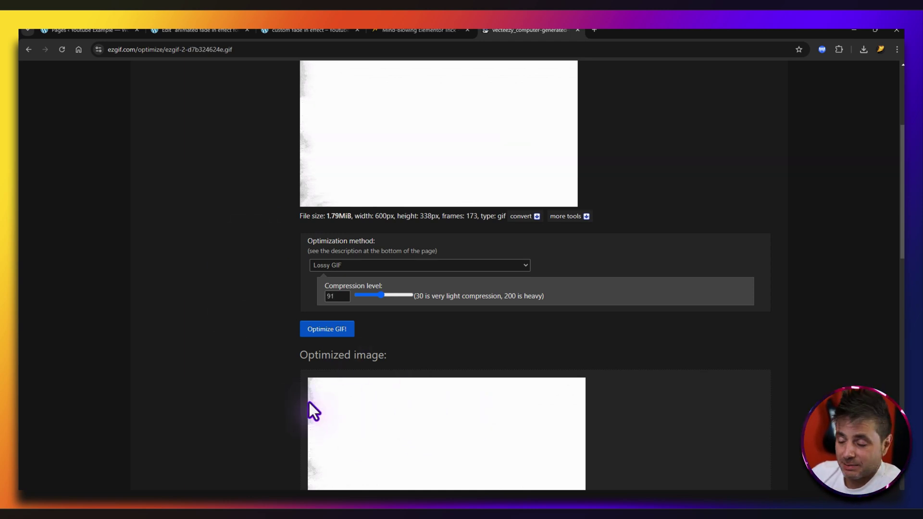
{"action": "right_click", "coordinate": [472, 411]}
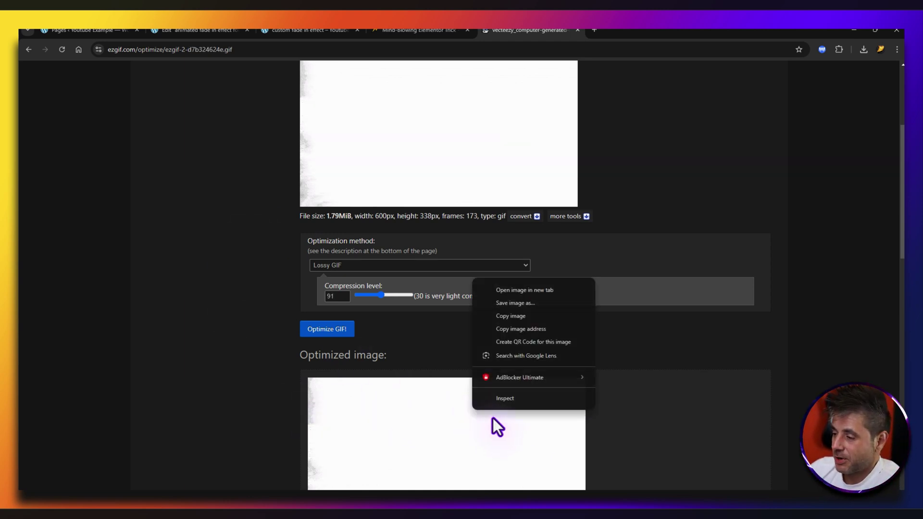
{"action": "left_click", "coordinate": [515, 300]}
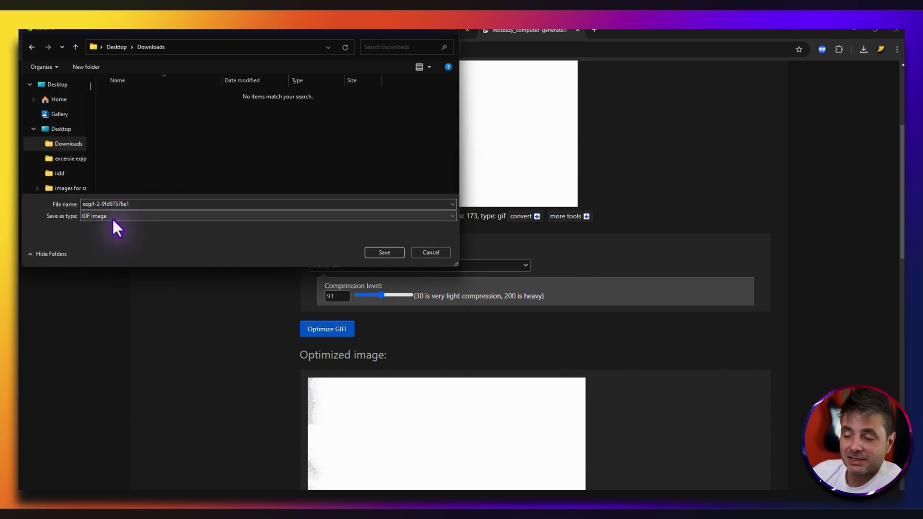
{"action": "left_click", "coordinate": [368, 252]}
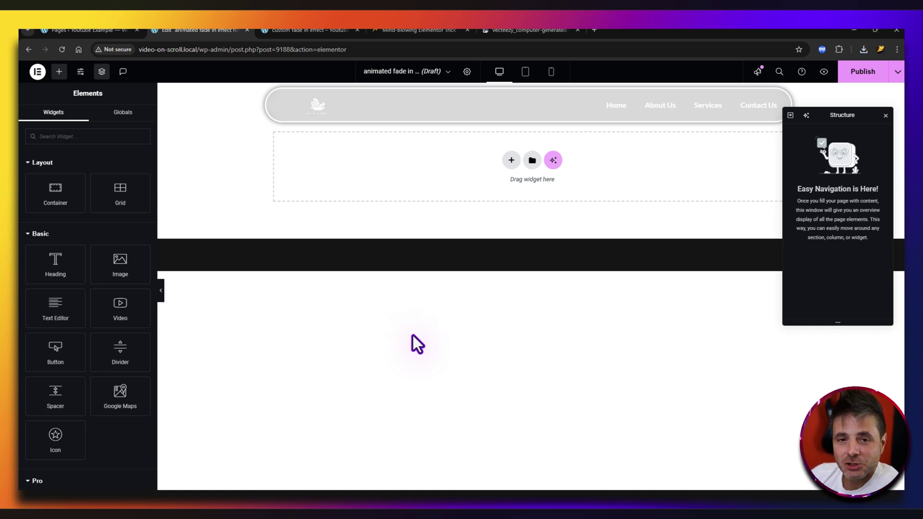
On the Elementor page, add a single-column container and set its content width to Full Width.
{"action": "left_click", "coordinate": [510, 162]}
{"action": "left_click", "coordinate": [491, 189]}
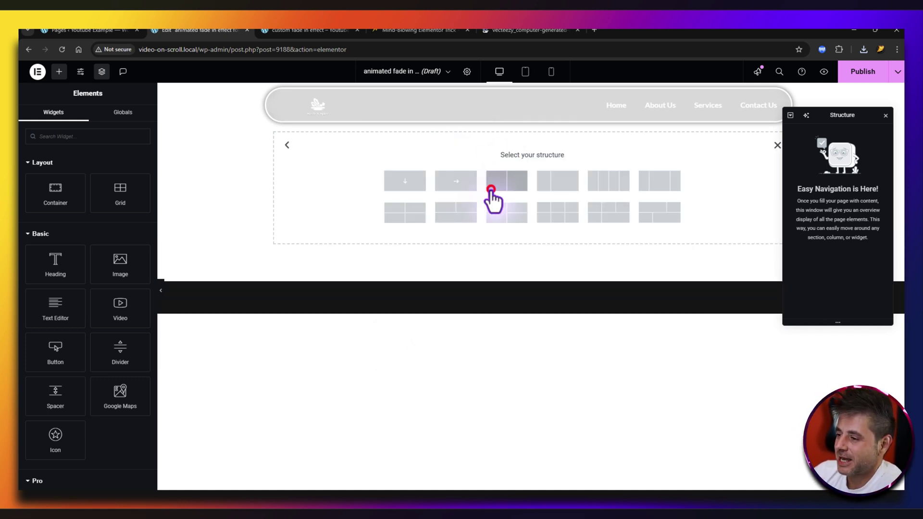
{"action": "left_click", "coordinate": [390, 181]}
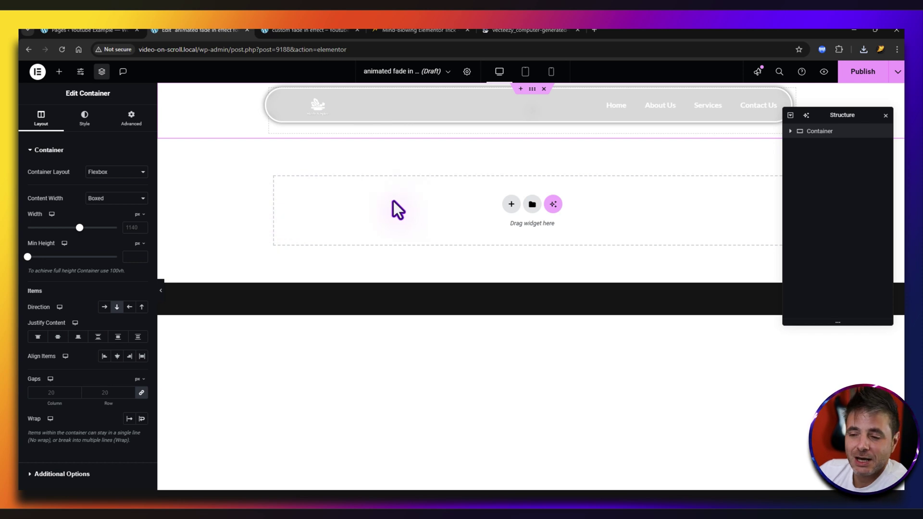
{"action": "left_click", "coordinate": [110, 198]}
{"action": "left_click", "coordinate": [99, 221]}
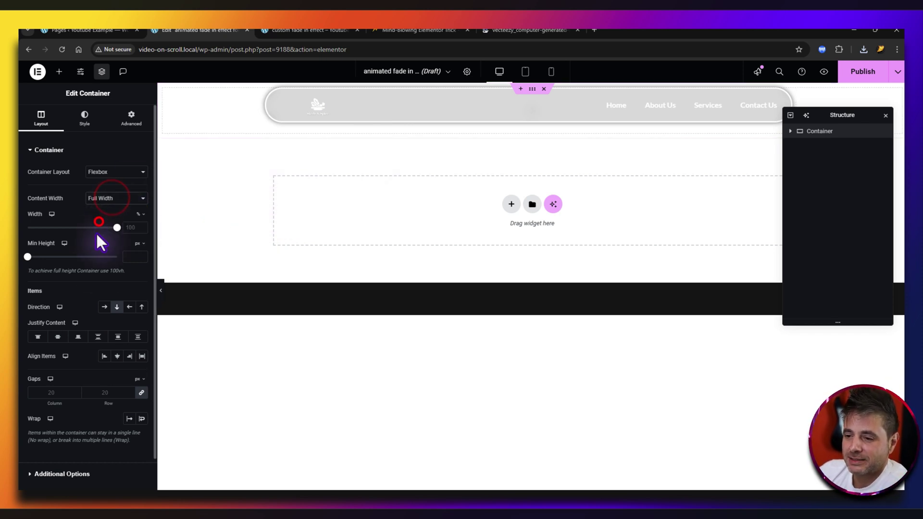
Set the container's minimum height to 100 vh and its items direction to horizontal row.
{"action": "left_click", "coordinate": [137, 243]}
{"action": "left_click", "coordinate": [137, 284]}
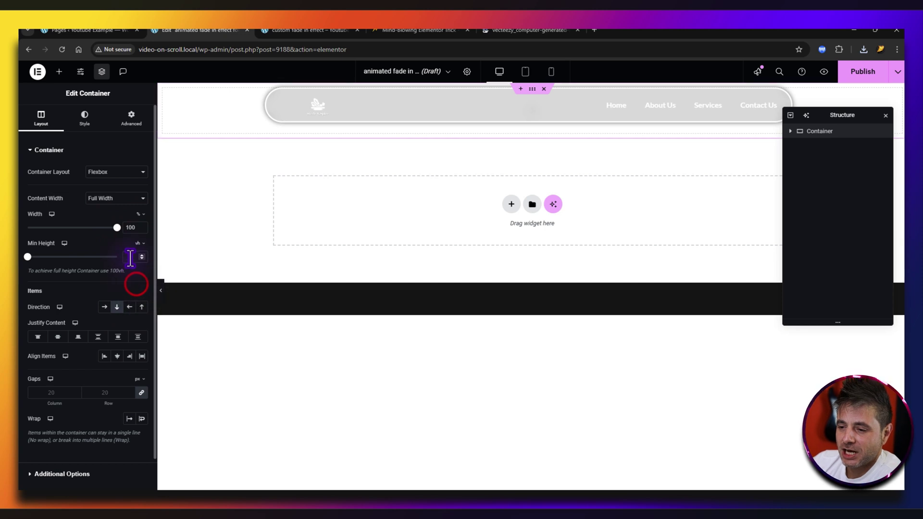
{"action": "type", "text": "100"}
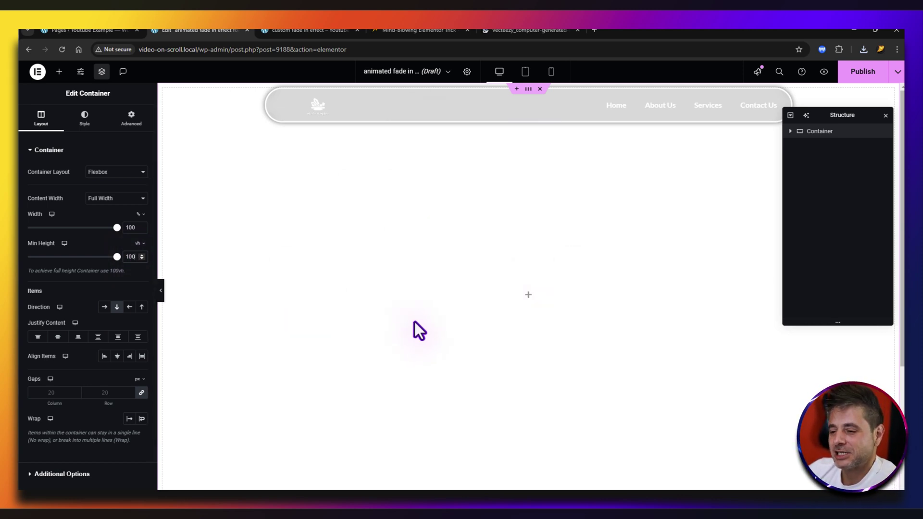
{"action": "left_click", "coordinate": [105, 307]}
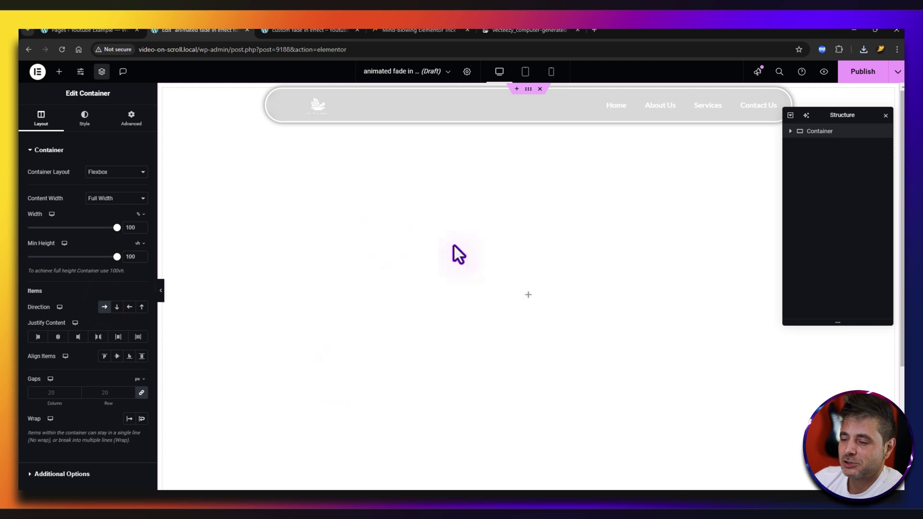
Add an Image widget to the container and duplicate it so two images sit side by side.
{"action": "left_click", "coordinate": [59, 71]}
{"action": "left_click_drag", "start_coordinate": [131, 248], "coordinate": [529, 310]}
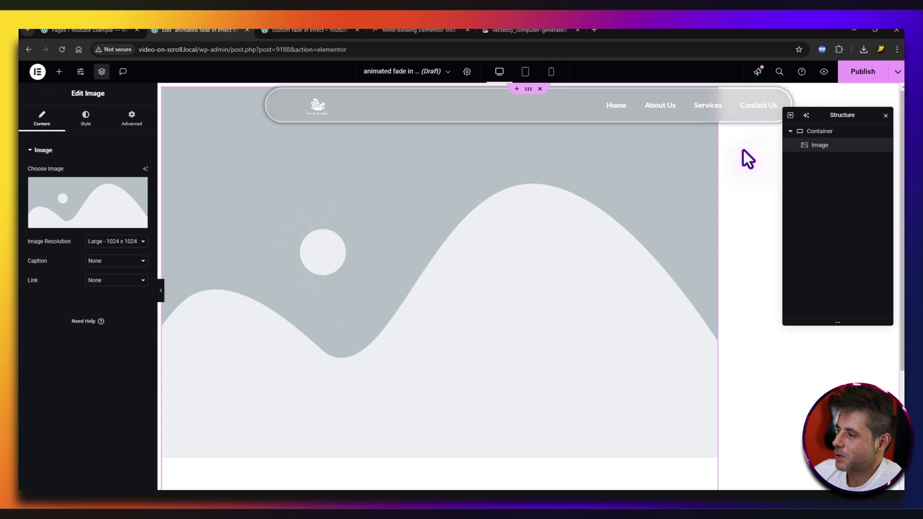
{"action": "right_click", "coordinate": [821, 145]}
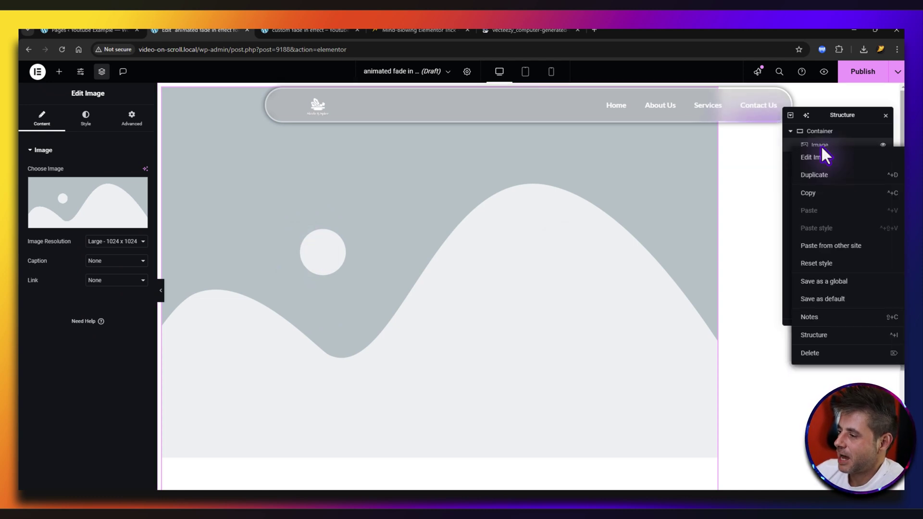
{"action": "left_click", "coordinate": [817, 176]}
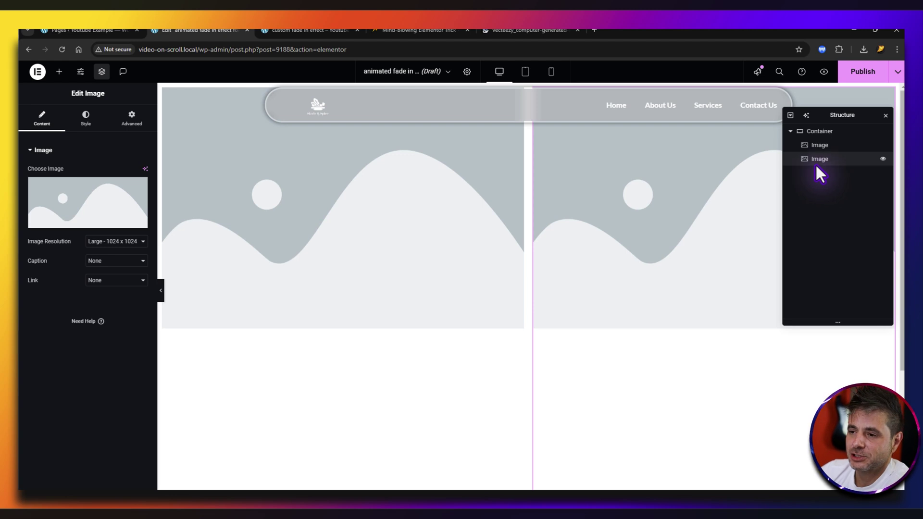
Dock the floating Structure panel beside the page canvas.
{"action": "left_click", "coordinate": [101, 72]}
{"action": "left_click", "coordinate": [102, 72]}
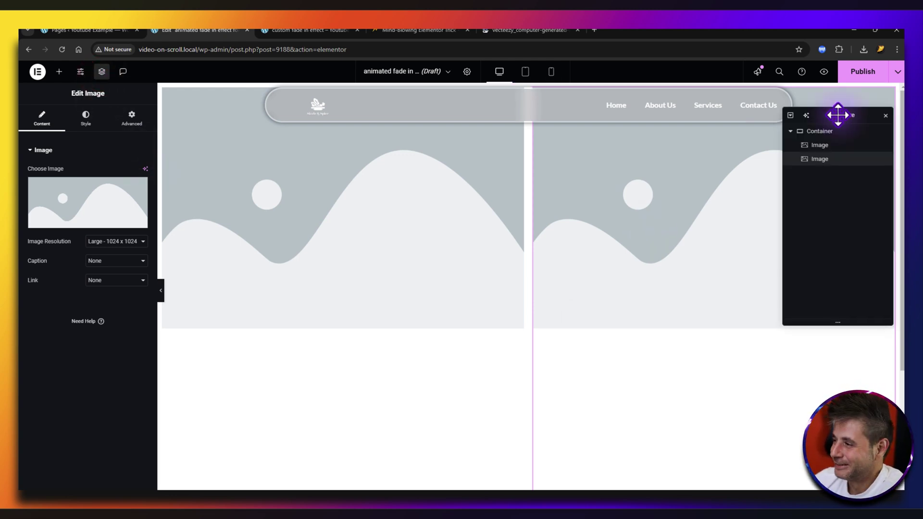
{"action": "left_click_drag", "start_coordinate": [837, 115], "coordinate": [904, 116]}
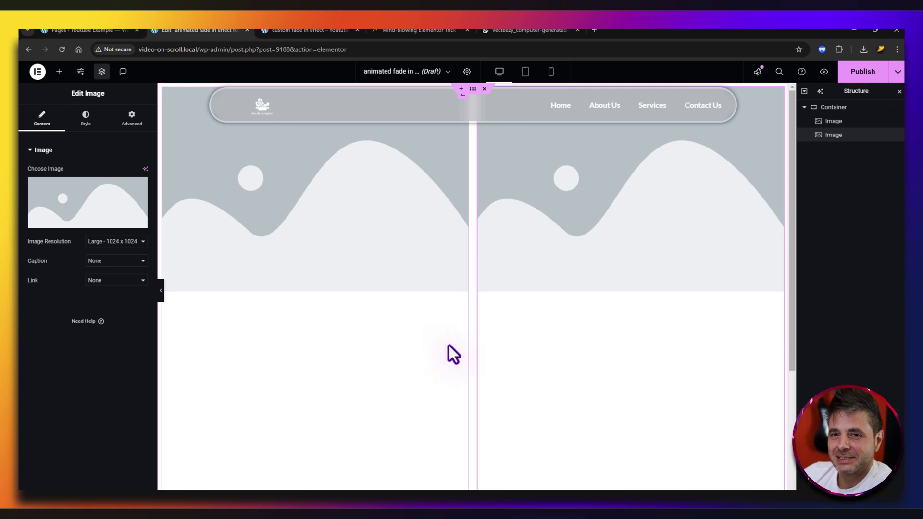
Set the container's Justify Content and Align Items to Center.
{"action": "left_click", "coordinate": [834, 108]}
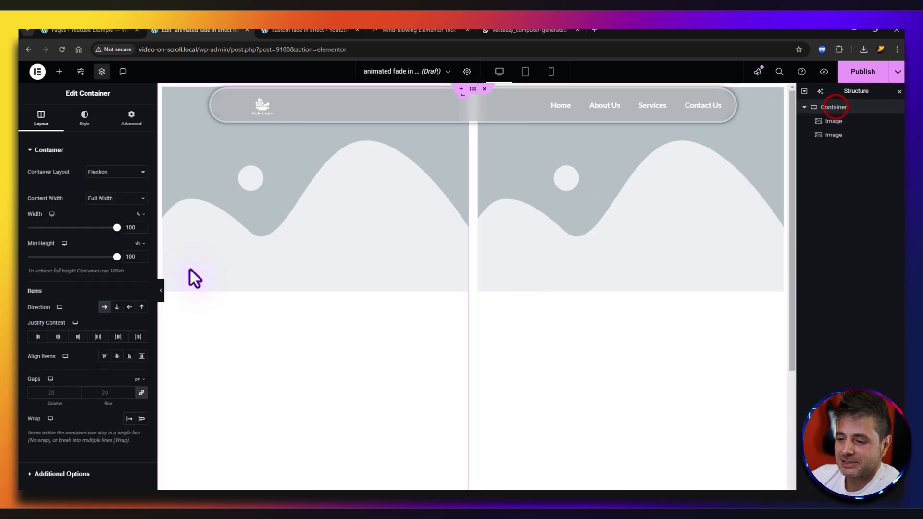
{"action": "left_click", "coordinate": [57, 337]}
{"action": "left_click", "coordinate": [117, 356]}
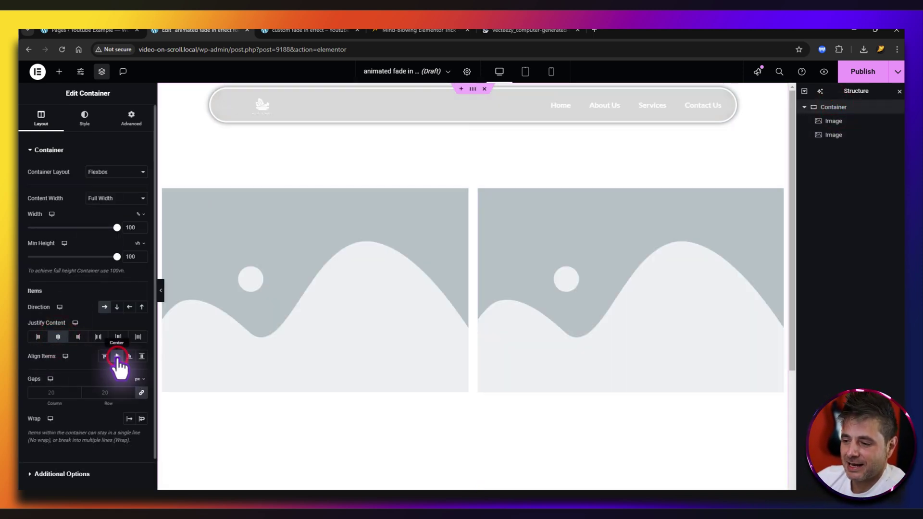
Set both Image widgets to the photo of two motorcycle riders from the Media Library.
{"action": "double_click", "coordinate": [287, 286]}
{"action": "left_click", "coordinate": [99, 191]}
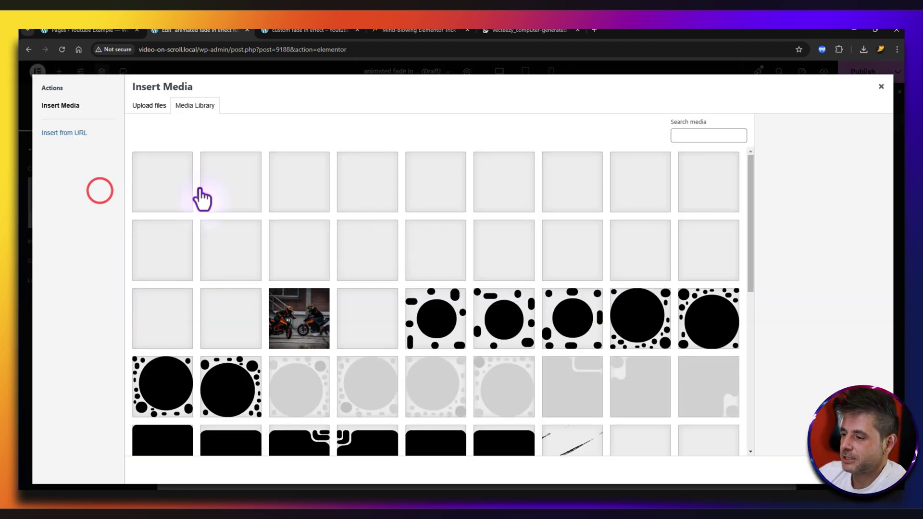
{"action": "scroll", "coordinate": [446, 294], "scroll_direction": "up", "scroll_amount": 1}
{"action": "left_click", "coordinate": [291, 192]}
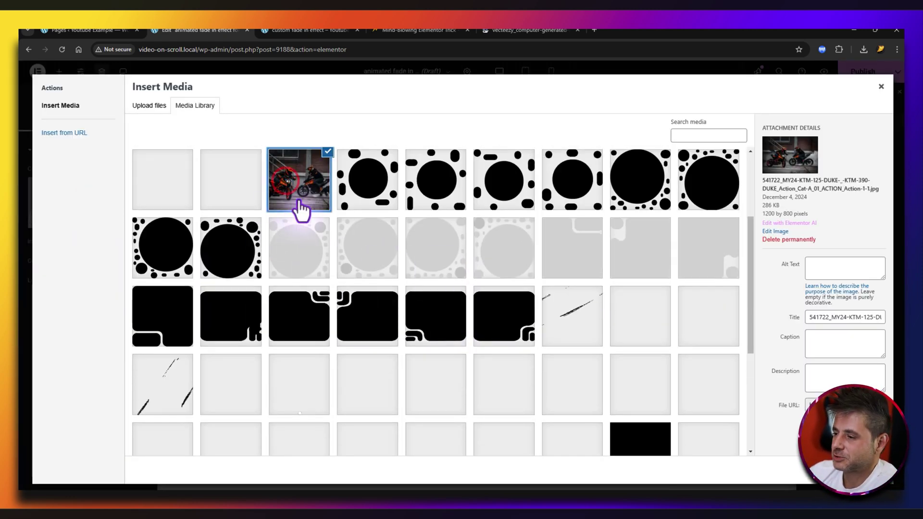
{"action": "double_click", "coordinate": [296, 199]}
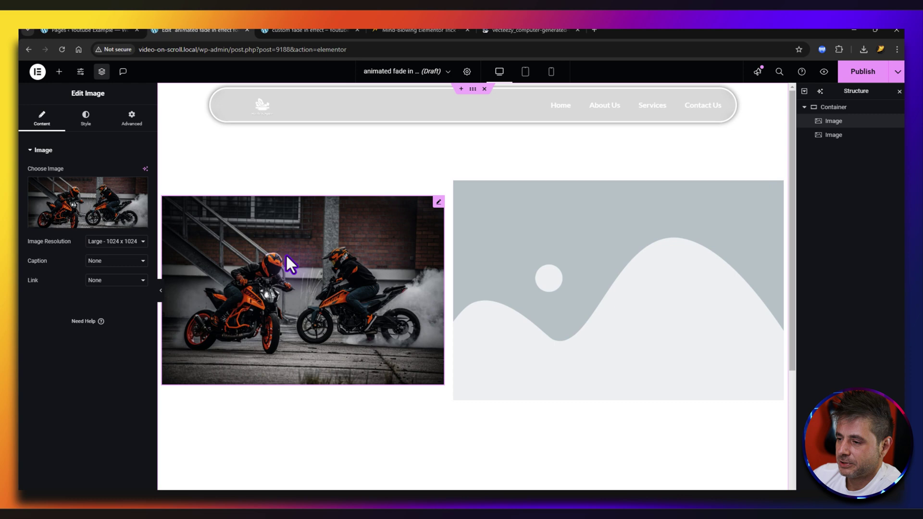
{"action": "left_click", "coordinate": [654, 268]}
{"action": "left_click", "coordinate": [90, 189]}
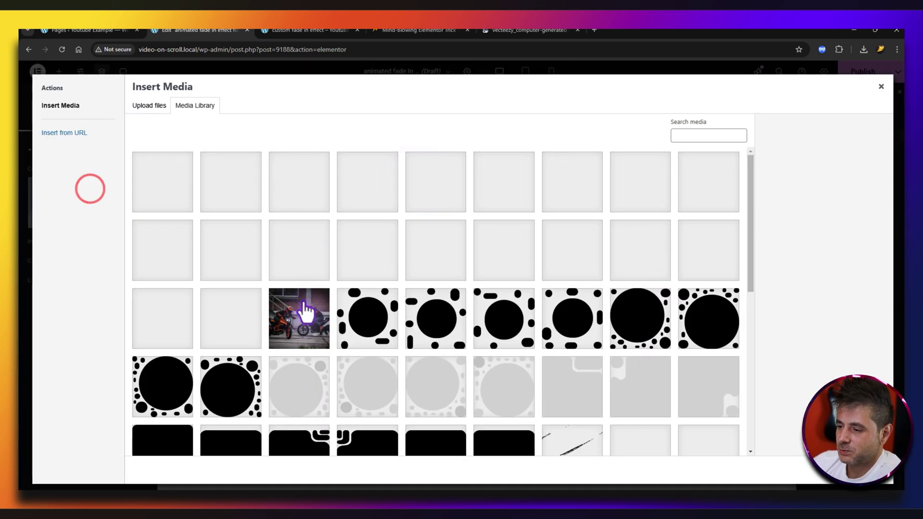
{"action": "double_click", "coordinate": [304, 311]}
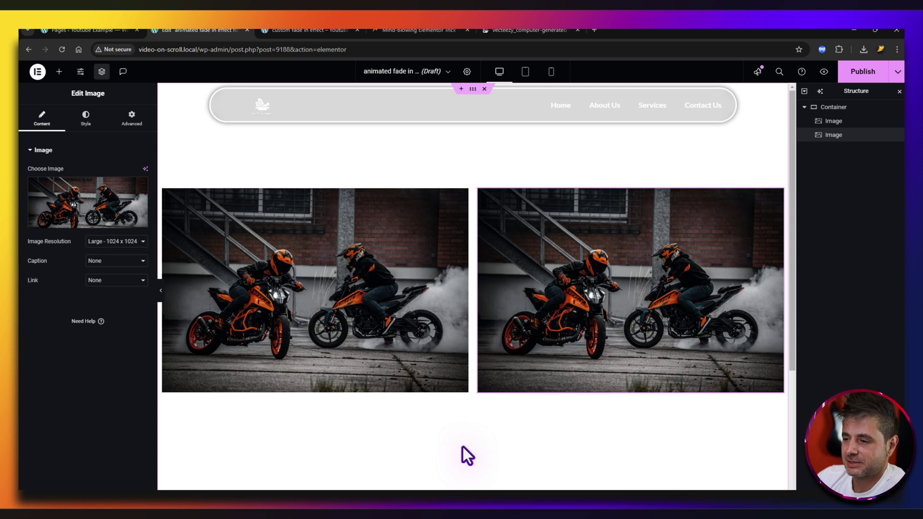
Add a single-column Flexbox container below the images and place an HTML widget inside it.
{"action": "scroll", "coordinate": [462, 446], "scroll_direction": "down", "scroll_amount": 2}
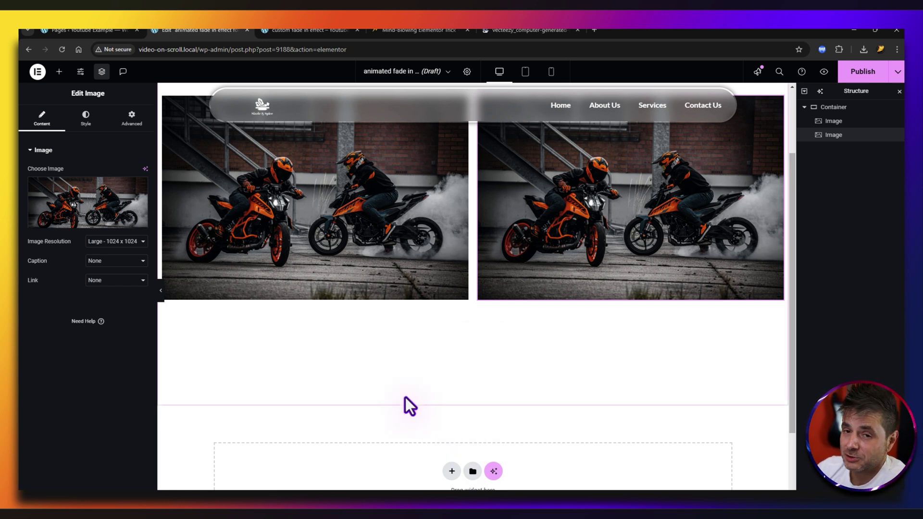
{"action": "scroll", "coordinate": [405, 404], "scroll_direction": "down", "scroll_amount": 2}
{"action": "left_click", "coordinate": [452, 386]}
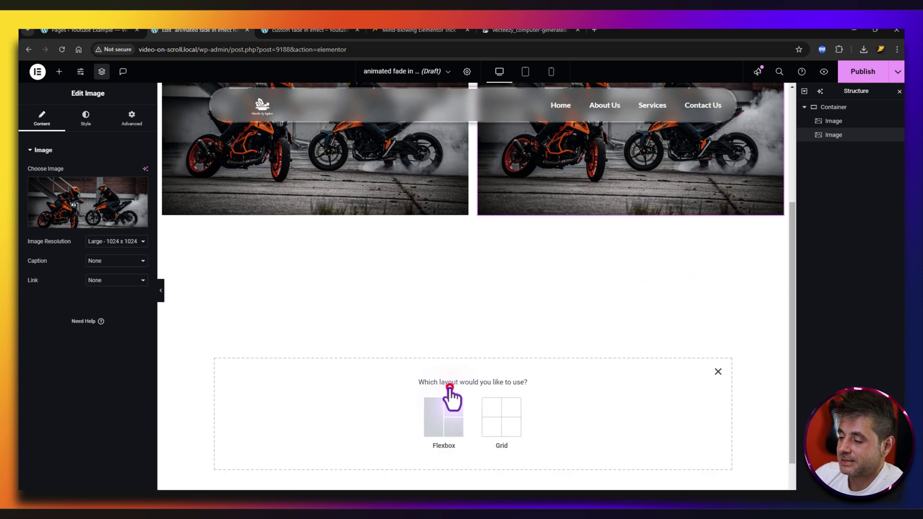
{"action": "left_click", "coordinate": [441, 411]}
{"action": "left_click", "coordinate": [357, 406]}
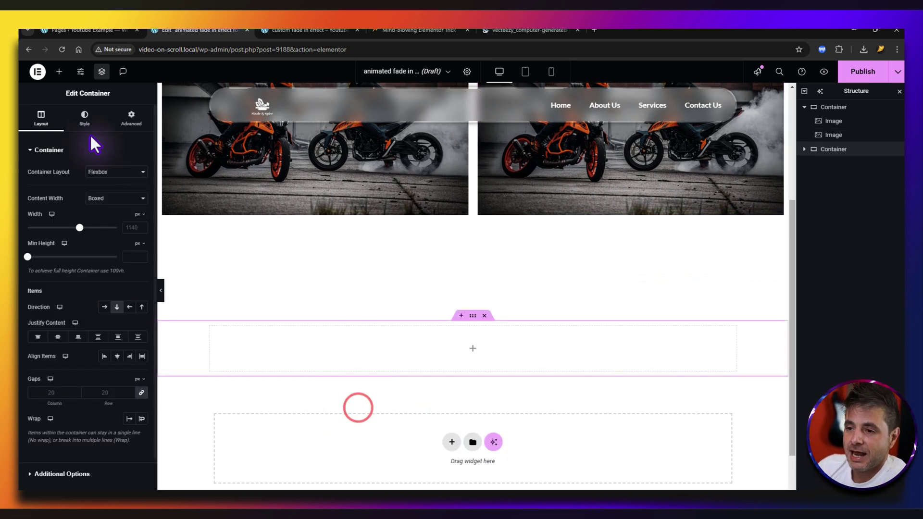
{"action": "left_click", "coordinate": [60, 72]}
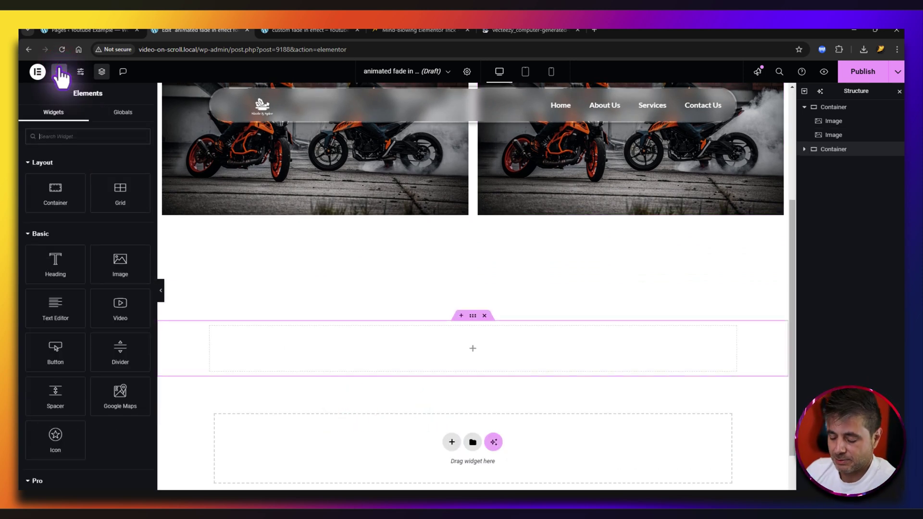
{"action": "type", "text": "html"}
{"action": "left_click_drag", "start_coordinate": [50, 169], "coordinate": [400, 341]}
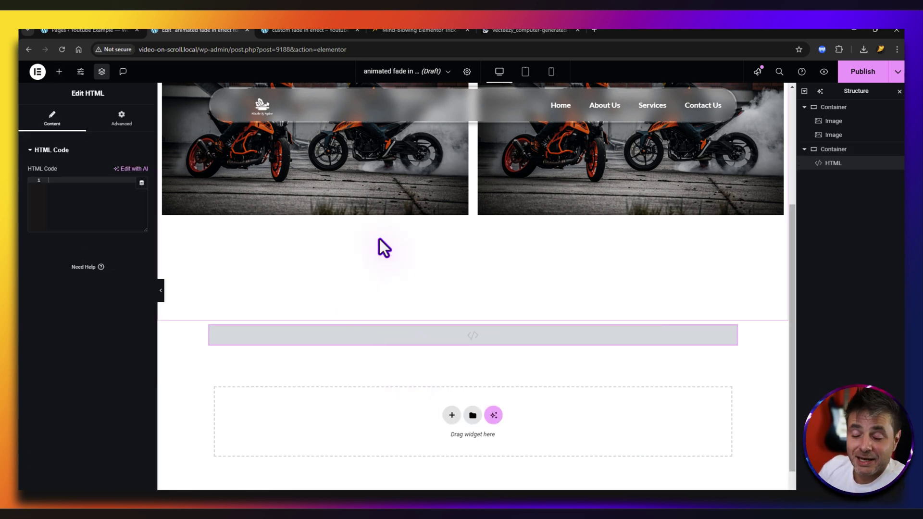
Copy the class name custom-viewport-mask-image from the tutorial web page and assign it to the first image's CSS Classes.
{"action": "scroll", "coordinate": [379, 239], "scroll_direction": "up", "scroll_amount": 3}
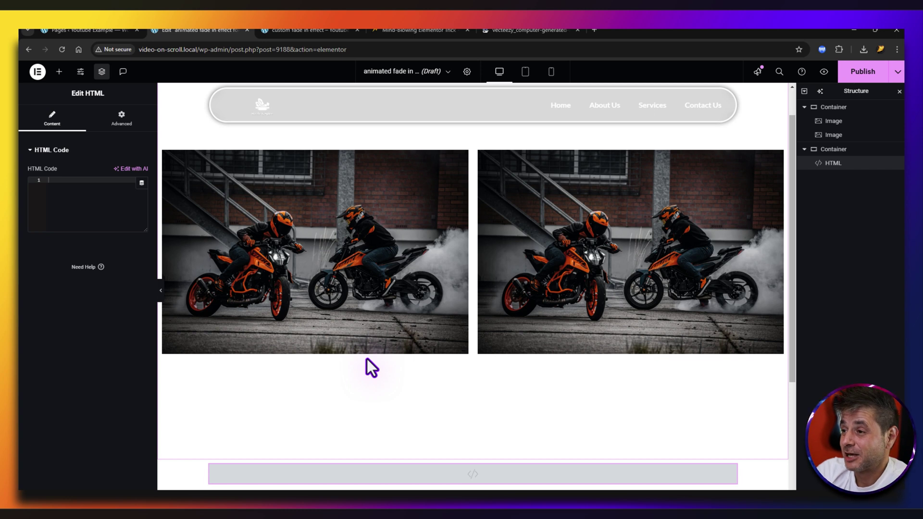
{"action": "left_click", "coordinate": [275, 206]}
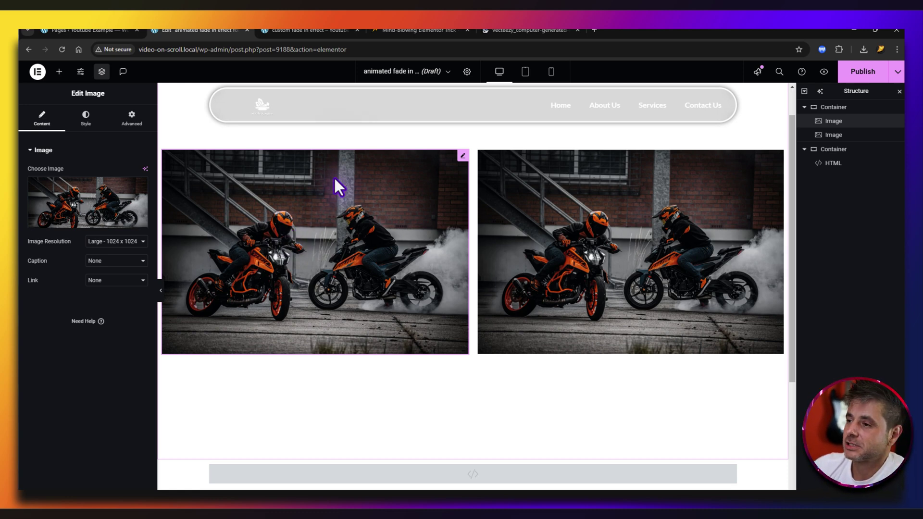
{"action": "left_click", "coordinate": [406, 30]}
{"action": "scroll", "coordinate": [247, 249], "scroll_direction": "down", "scroll_amount": 4}
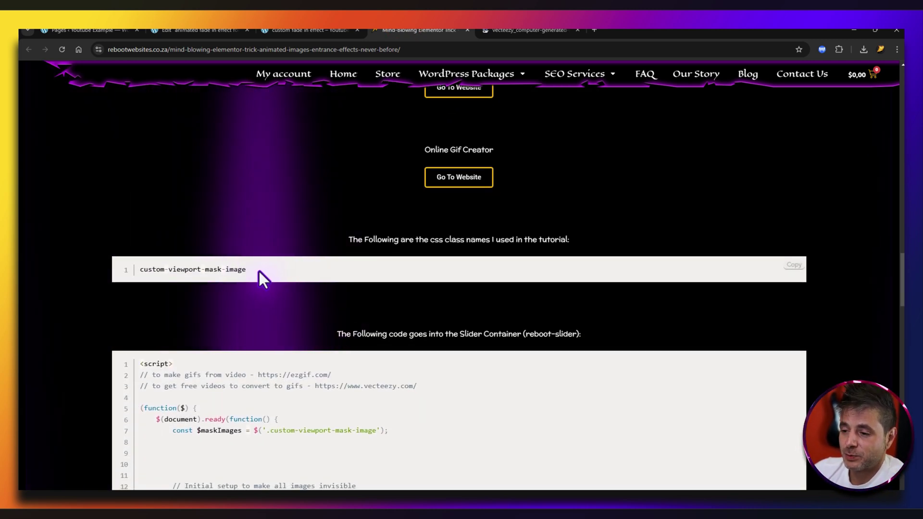
{"action": "left_click_drag", "start_coordinate": [247, 270], "coordinate": [140, 270]}
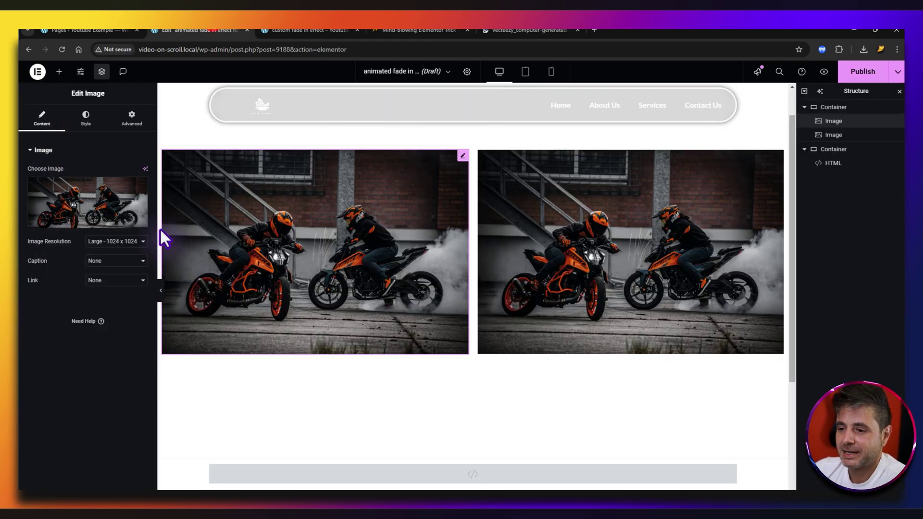
{"action": "left_click", "coordinate": [133, 111]}
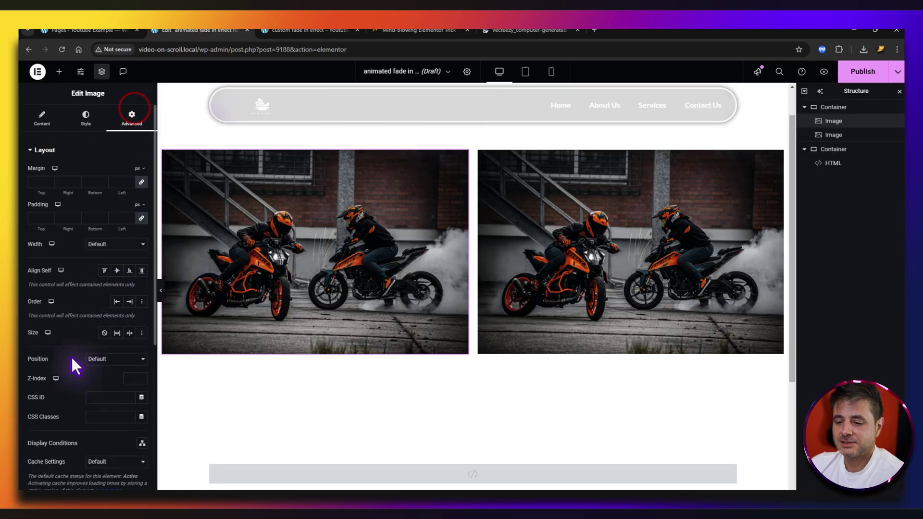
{"action": "left_click", "coordinate": [100, 418]}
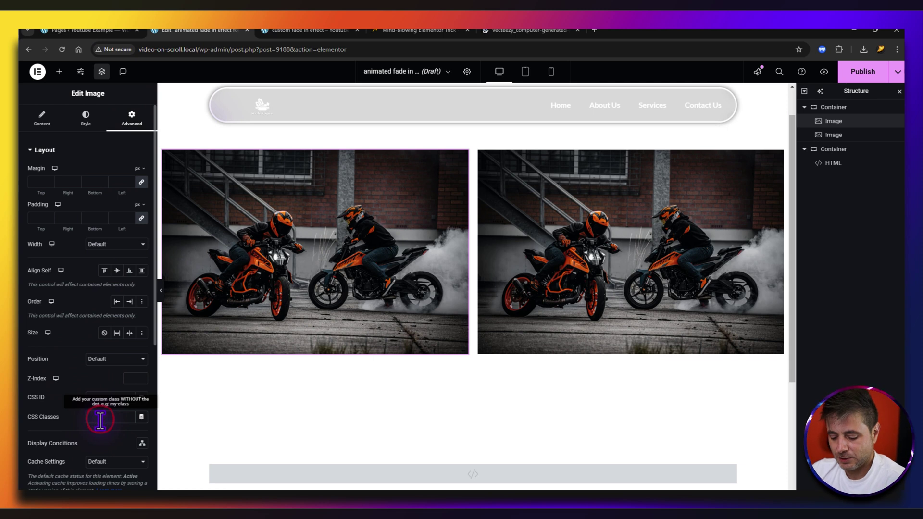
{"action": "type", "text": "viewport-mask-image"}
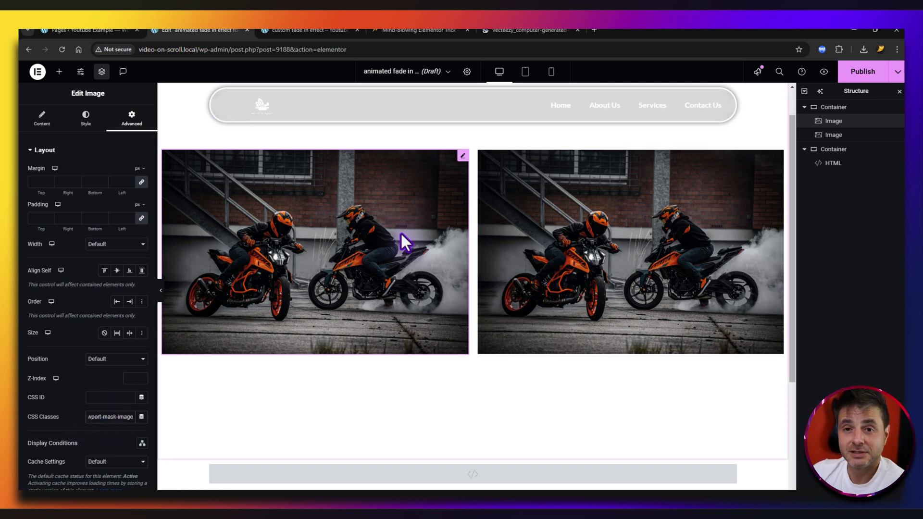
Assign the same custom-viewport-mask-image class to the second image's CSS Classes.
{"action": "left_click", "coordinate": [567, 229]}
{"action": "left_click", "coordinate": [131, 118]}
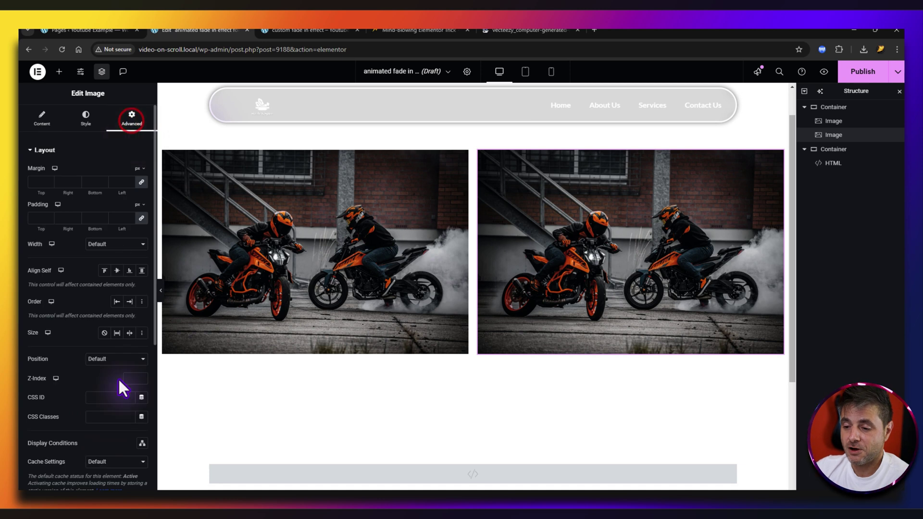
{"action": "left_click", "coordinate": [94, 416]}
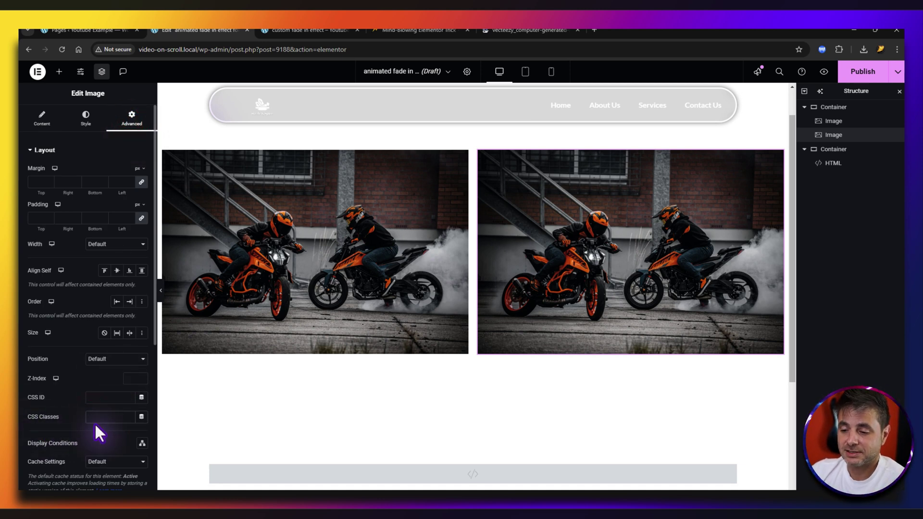
{"action": "key", "text": "ctrl+v"}
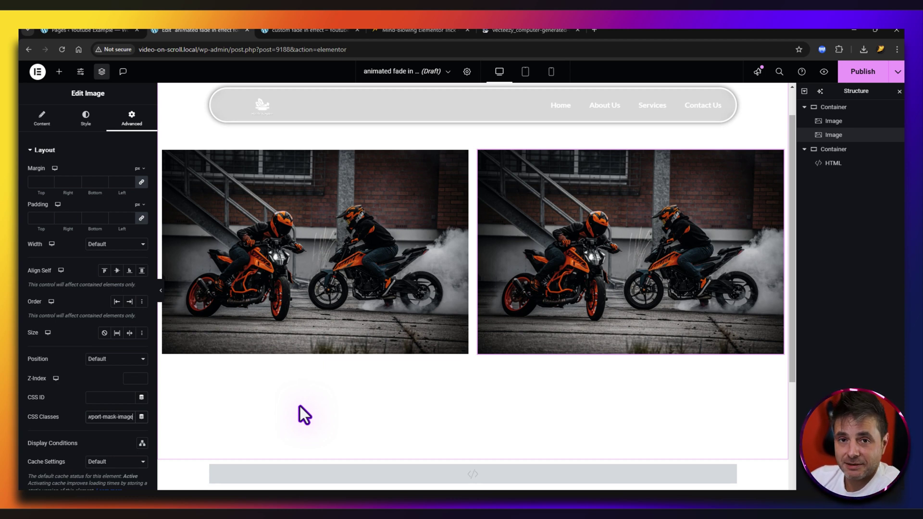
Enable the mask on the first image and set its shape to Custom.
{"action": "left_click", "coordinate": [351, 274]}
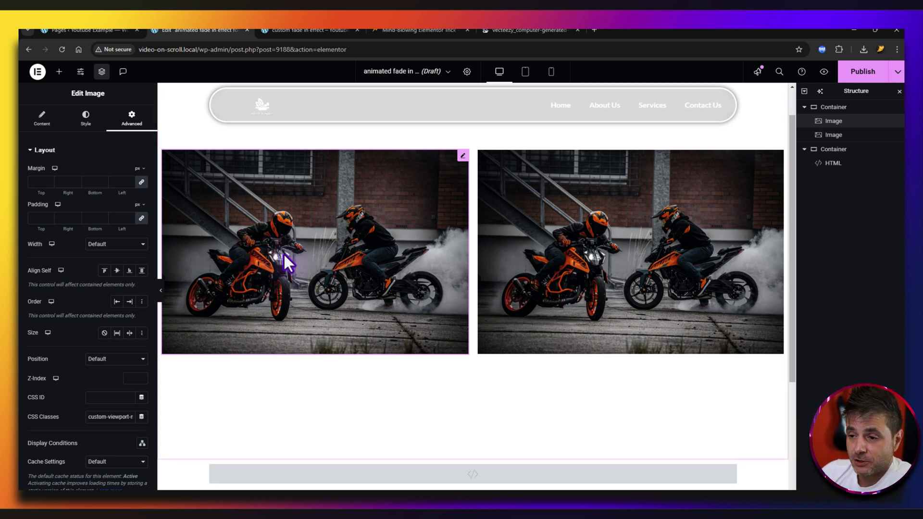
{"action": "scroll", "coordinate": [85, 318], "scroll_direction": "down", "scroll_amount": 5}
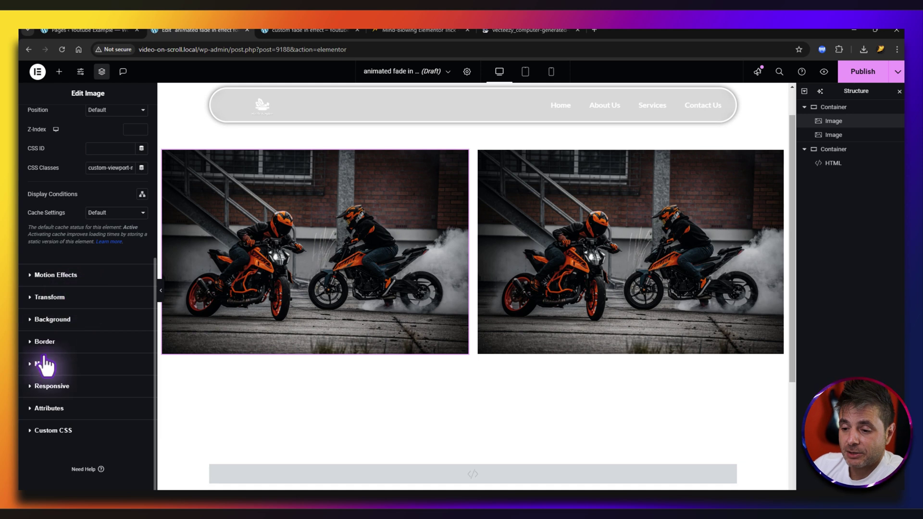
{"action": "left_click", "coordinate": [42, 365]}
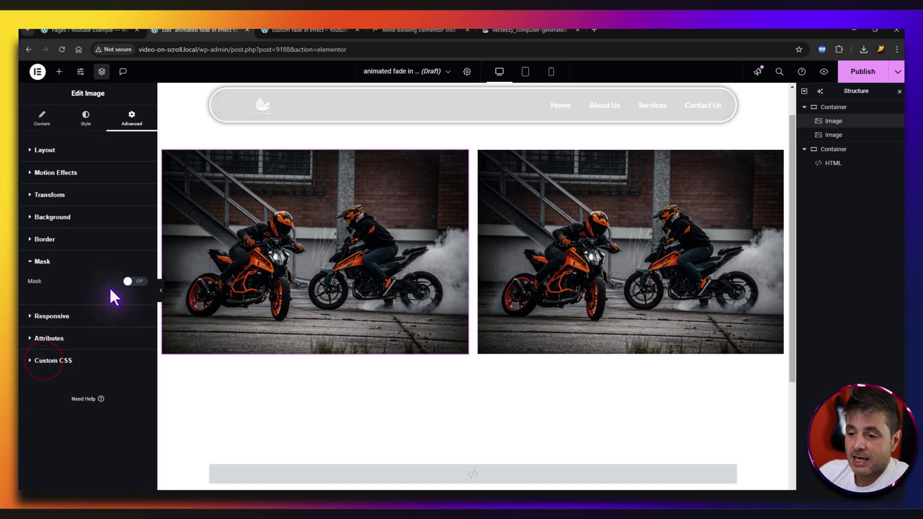
{"action": "left_click", "coordinate": [137, 281]}
{"action": "left_click", "coordinate": [99, 300]}
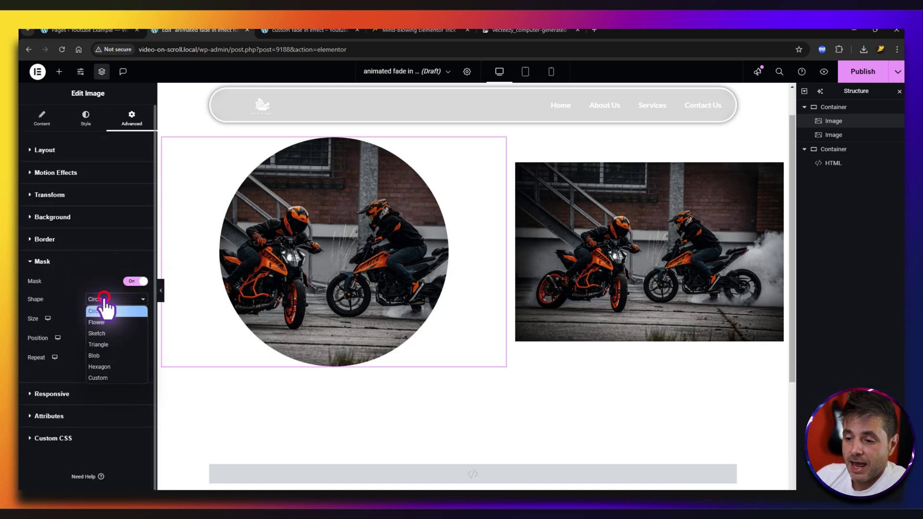
{"action": "left_click", "coordinate": [102, 376]}
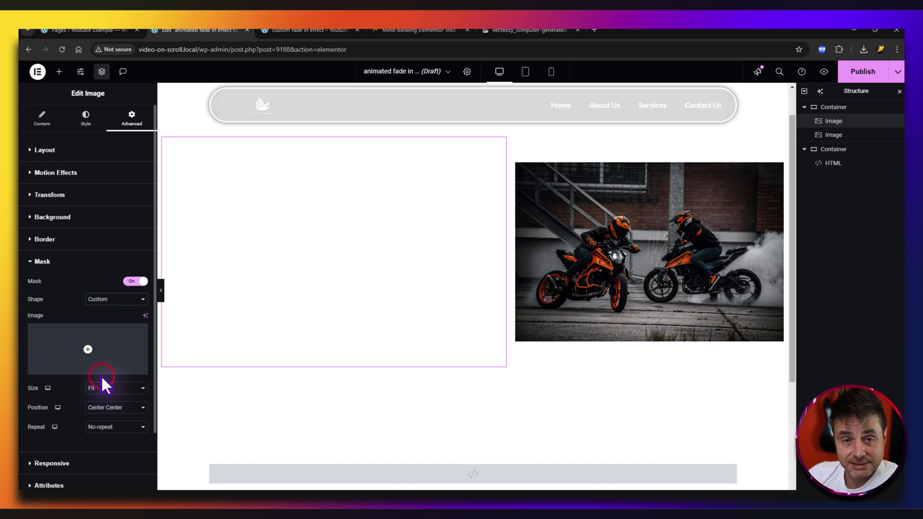
Upload ezgif-2-9fd97576e1.gif from the Downloads folder to the media library and use it as the first image's mask.
{"action": "left_click", "coordinate": [70, 342]}
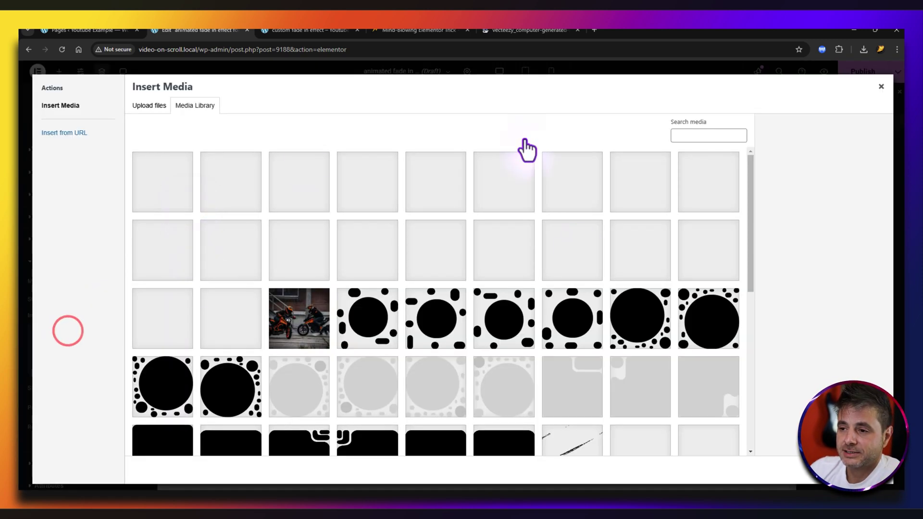
{"action": "left_click", "coordinate": [432, 447]}
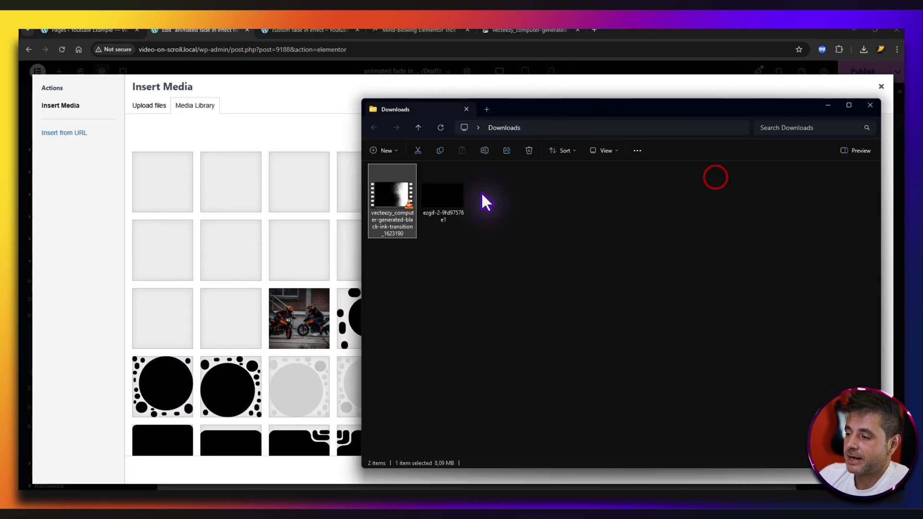
{"action": "left_click", "coordinate": [438, 205]}
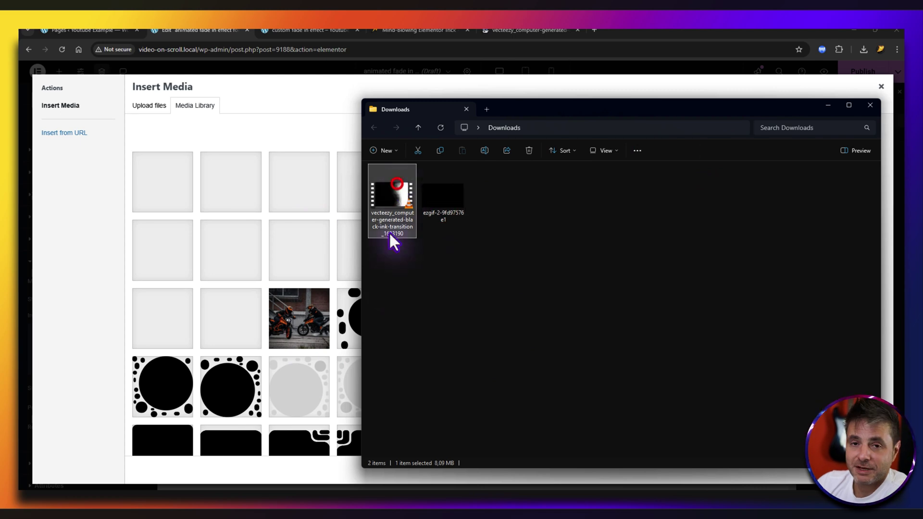
{"action": "left_click_drag", "start_coordinate": [451, 196], "coordinate": [156, 198]}
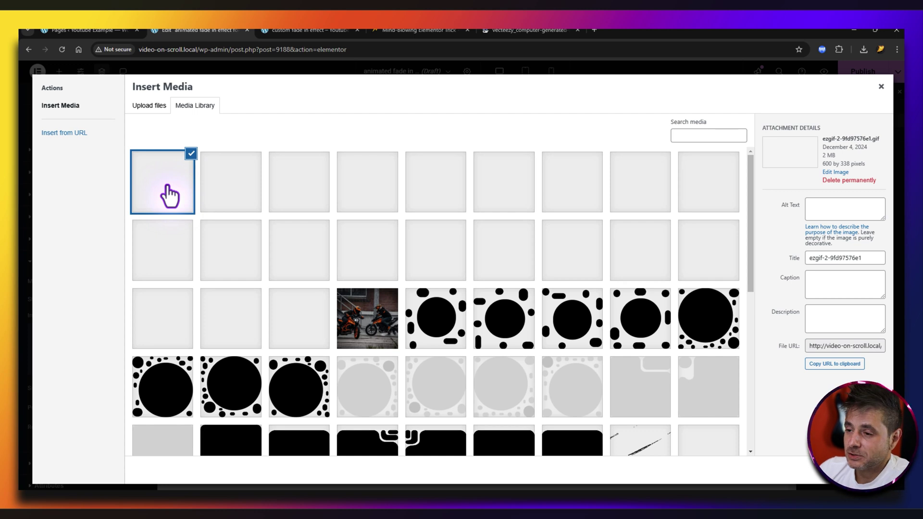
{"action": "left_click", "coordinate": [861, 470]}
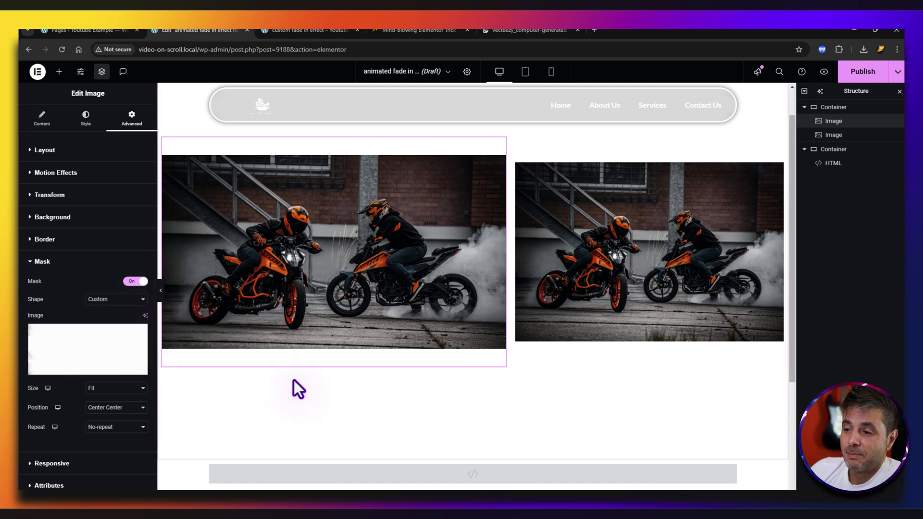
Publish the page and open its preview to check the first image's mask.
{"action": "left_click", "coordinate": [859, 72]}
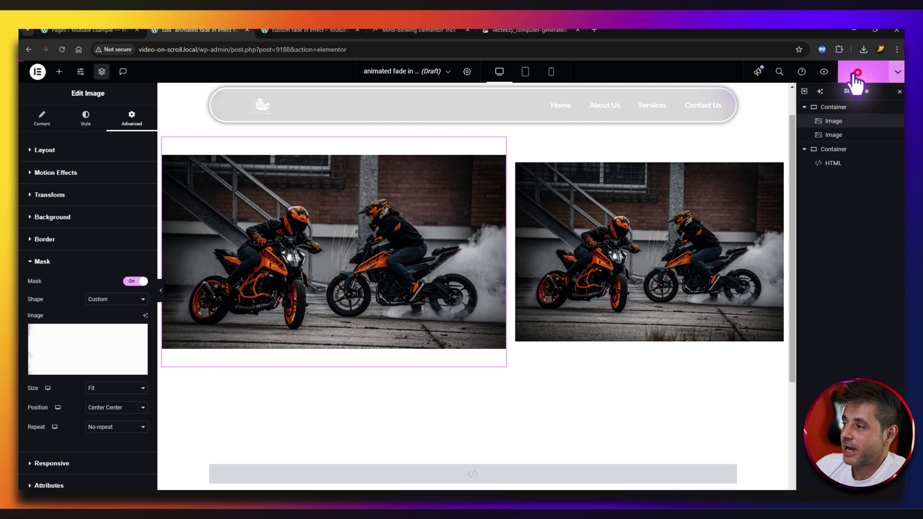
{"action": "left_click", "coordinate": [825, 73]}
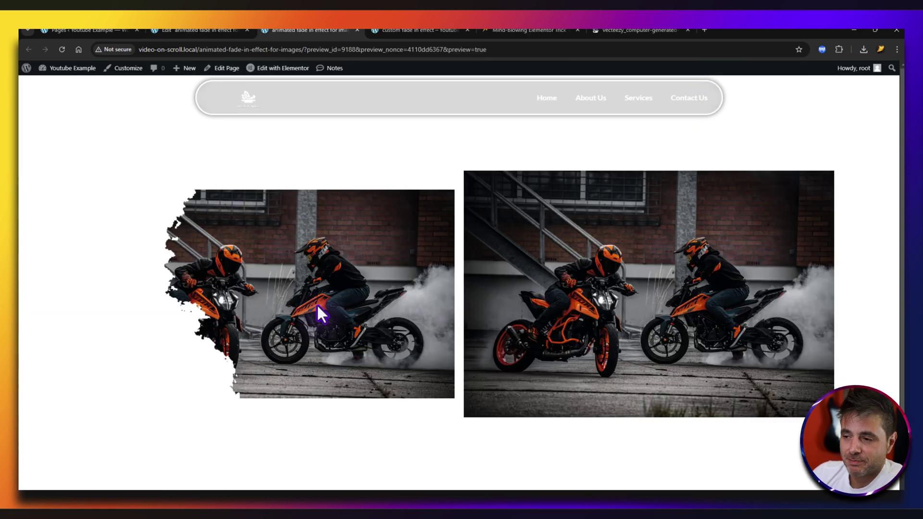
Return to the Elementor editor and set the first image's mask size to Fill.
{"action": "key", "text": "ctrl+Page_Up"}
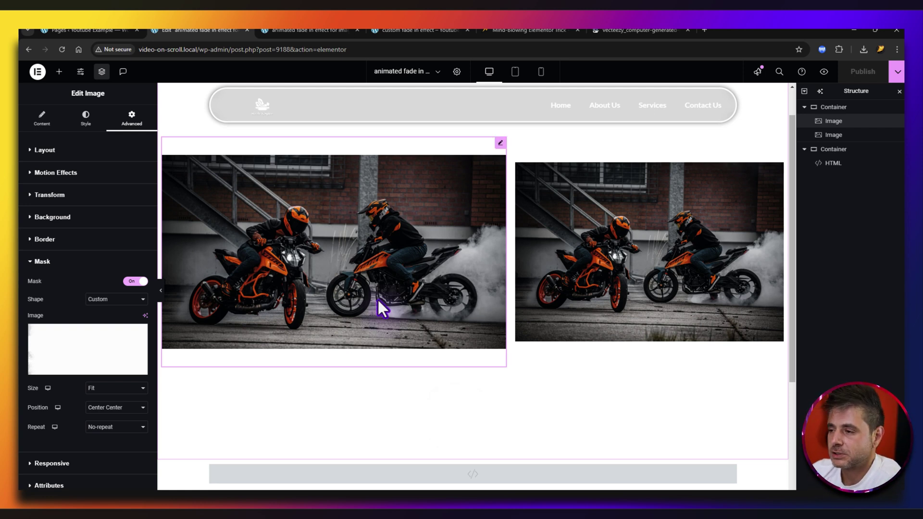
{"action": "left_click", "coordinate": [102, 388]}
{"action": "left_click", "coordinate": [96, 410]}
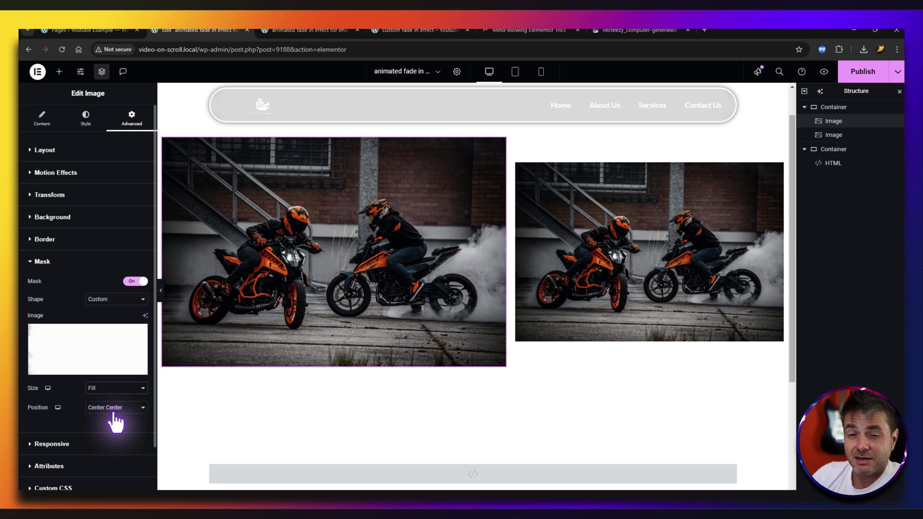
Enable the mask on the second image and set its shape to Custom.
{"action": "left_click", "coordinate": [623, 308]}
{"action": "left_click", "coordinate": [621, 233]}
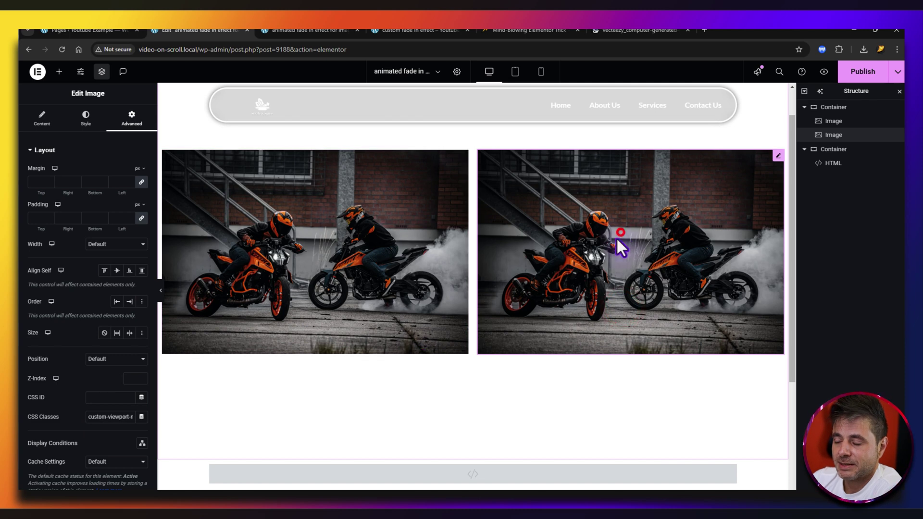
{"action": "scroll", "coordinate": [103, 324], "scroll_direction": "down", "scroll_amount": 4}
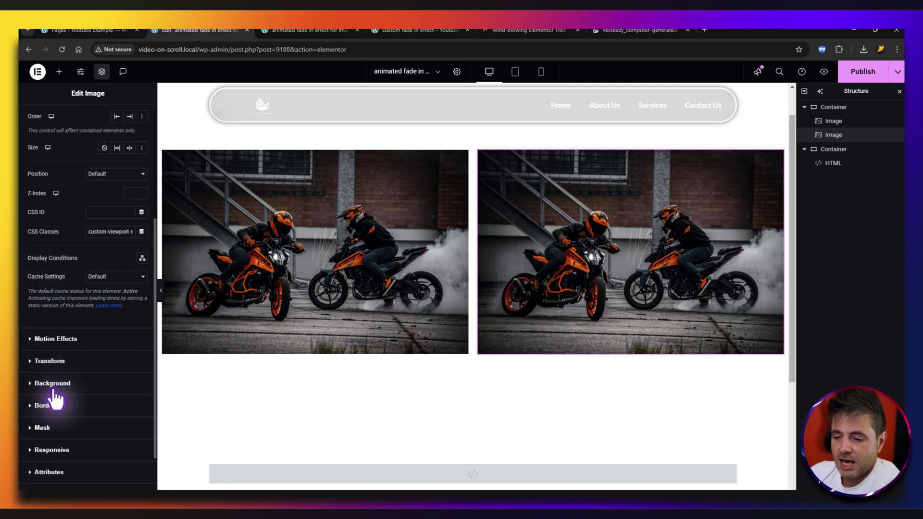
{"action": "left_click", "coordinate": [61, 427]}
{"action": "left_click", "coordinate": [136, 281]}
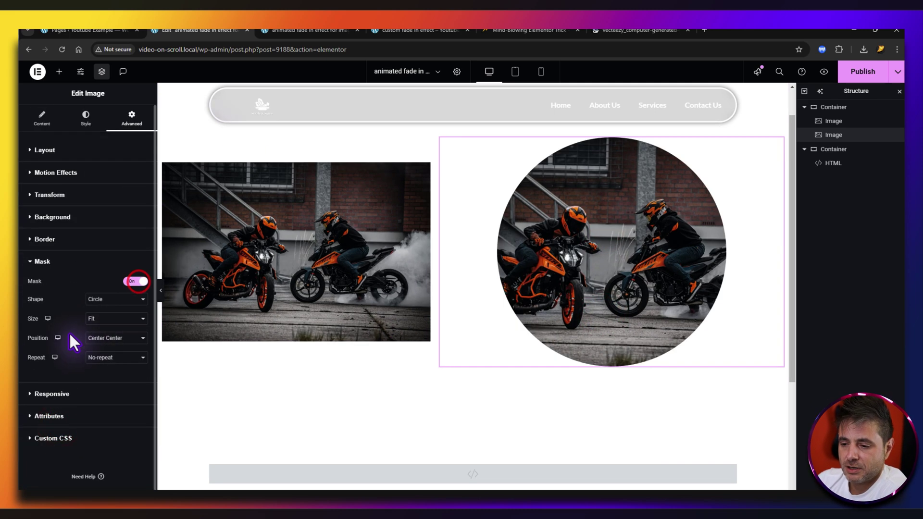
{"action": "left_click", "coordinate": [116, 303]}
{"action": "left_click", "coordinate": [96, 376]}
Pick another transition GIF from the existing media library as the second image's custom mask.
{"action": "left_click", "coordinate": [85, 348]}
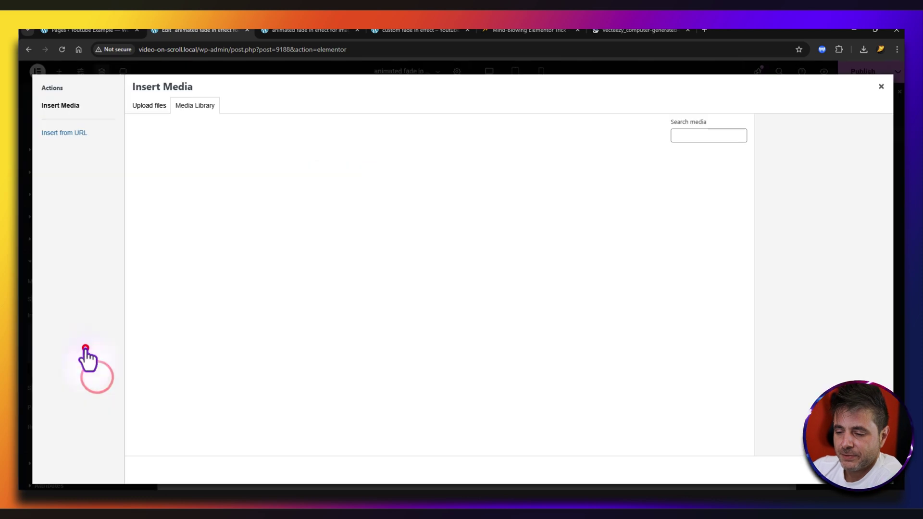
{"action": "scroll", "coordinate": [433, 289], "scroll_direction": "down", "scroll_amount": 8}
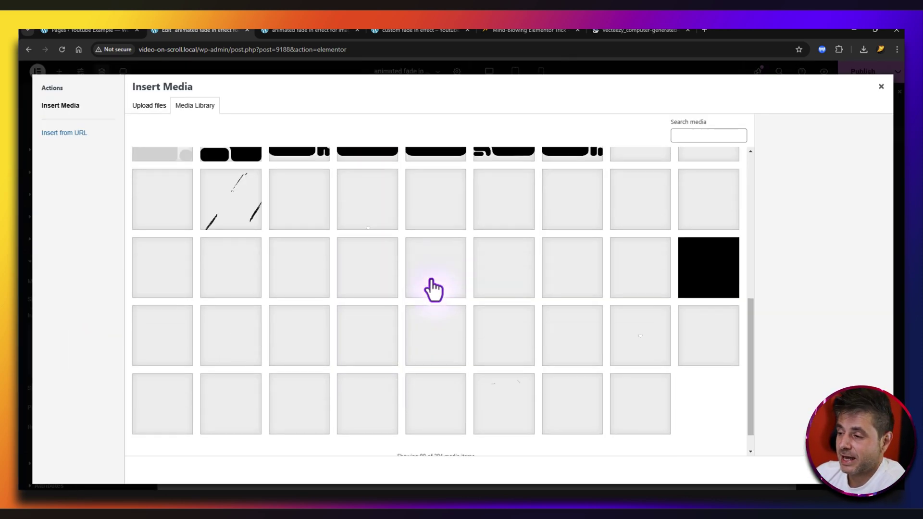
{"action": "left_click", "coordinate": [504, 375]}
{"action": "left_click", "coordinate": [860, 469]}
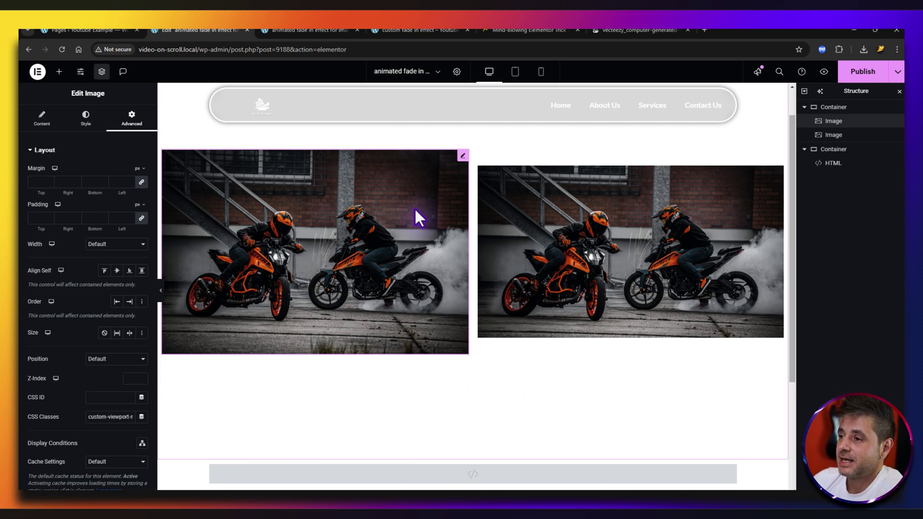
Copy the script code from the tutorial web page, paste it into the HTML widget below the images and save the page.
{"action": "left_click", "coordinate": [526, 30]}
{"action": "scroll", "coordinate": [243, 299], "scroll_direction": "down", "scroll_amount": 4}
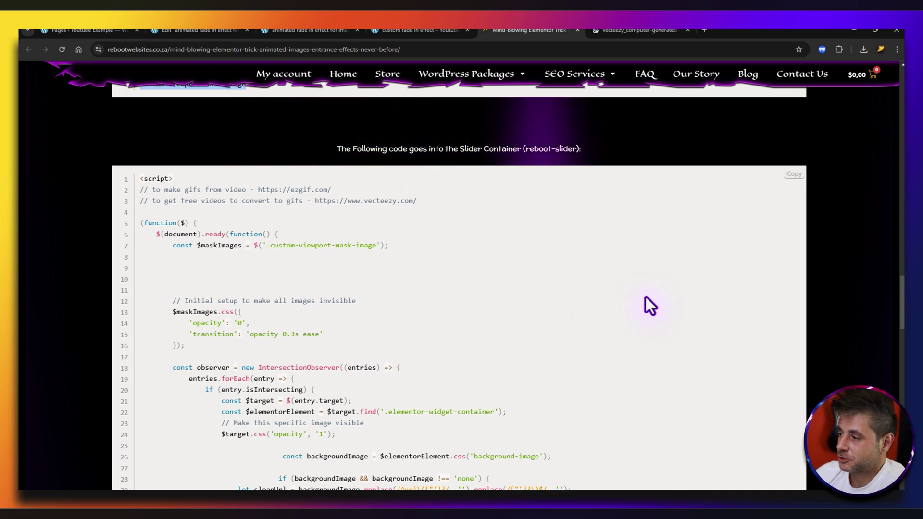
{"action": "left_click", "coordinate": [788, 174]}
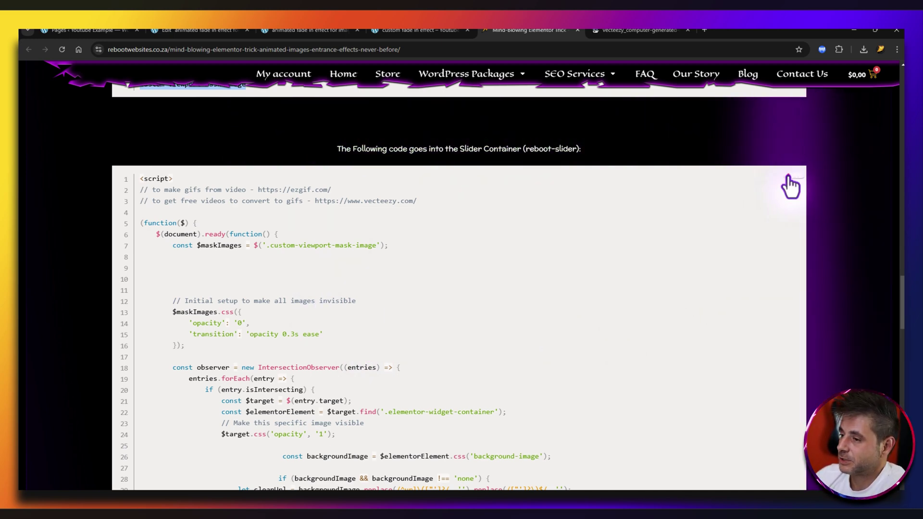
{"action": "left_click", "coordinate": [191, 28]}
{"action": "scroll", "coordinate": [345, 458], "scroll_direction": "down", "scroll_amount": 2}
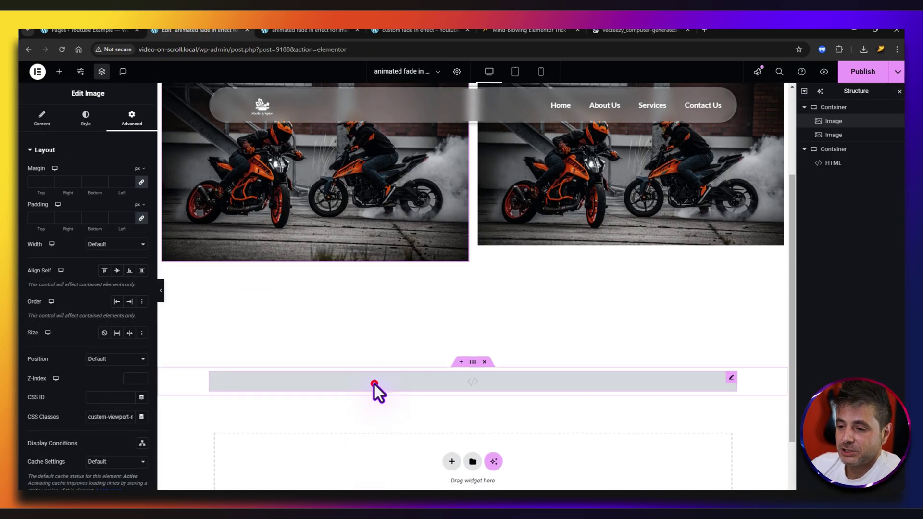
{"action": "left_click", "coordinate": [373, 383]}
{"action": "key", "text": "ctrl+v"}
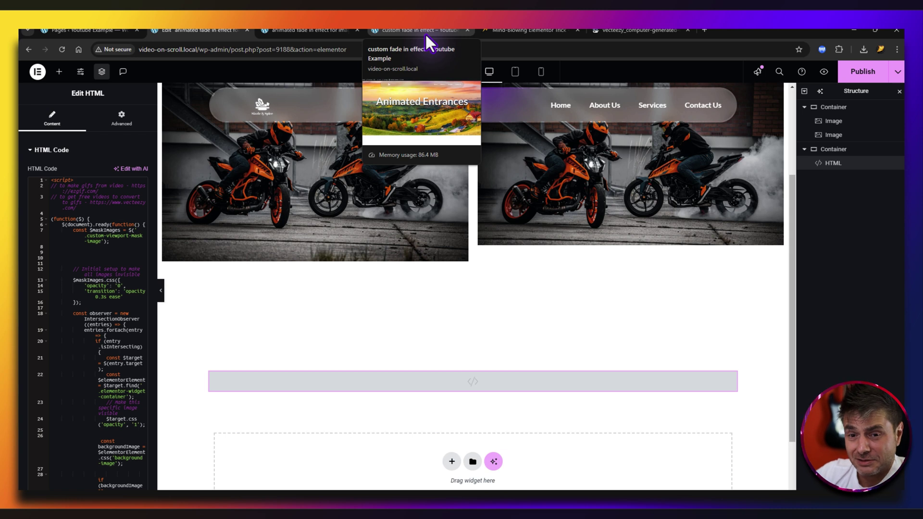
{"action": "key", "text": "ctrl+s"}
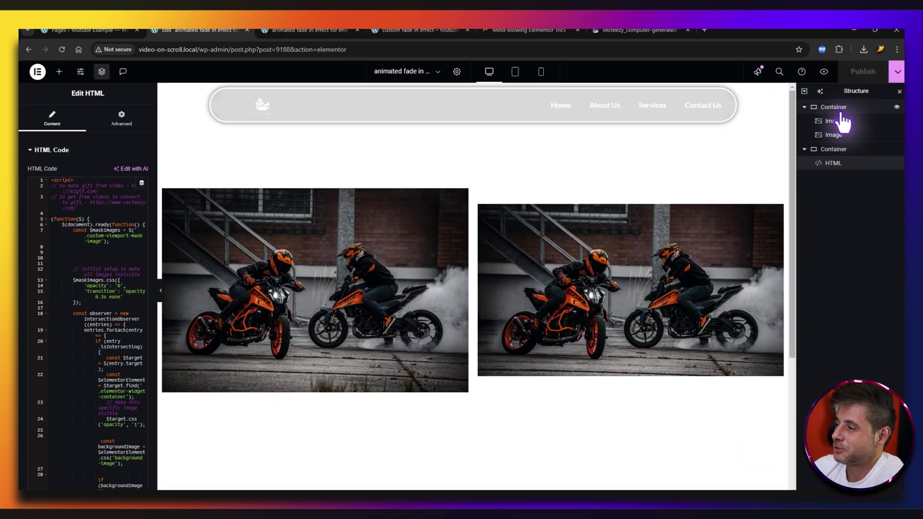
Set the image container's padding to 1000 px at the top and 0 on the other sides, and publish the page.
{"action": "left_click", "coordinate": [837, 109]}
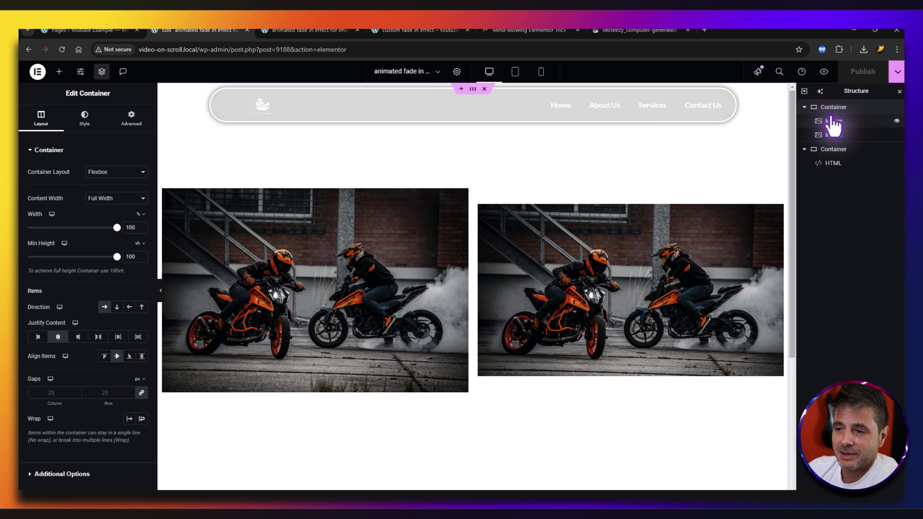
{"action": "left_click", "coordinate": [131, 118]}
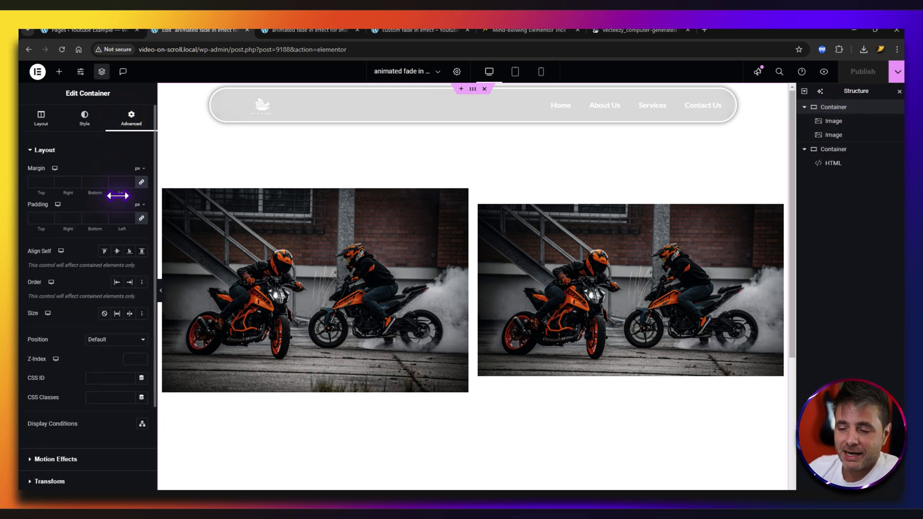
{"action": "left_click", "coordinate": [141, 217]}
{"action": "left_click", "coordinate": [39, 218]}
{"action": "type", "text": "0"}
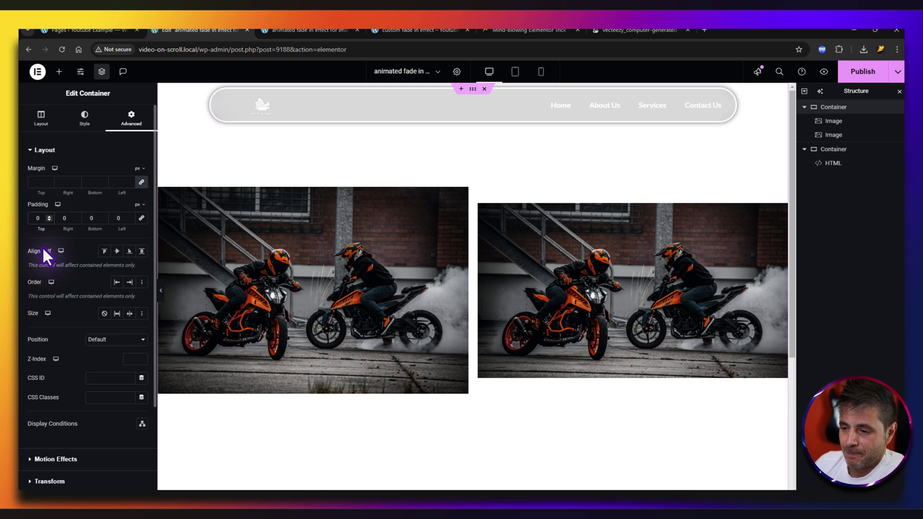
{"action": "type", "text": "1000"}
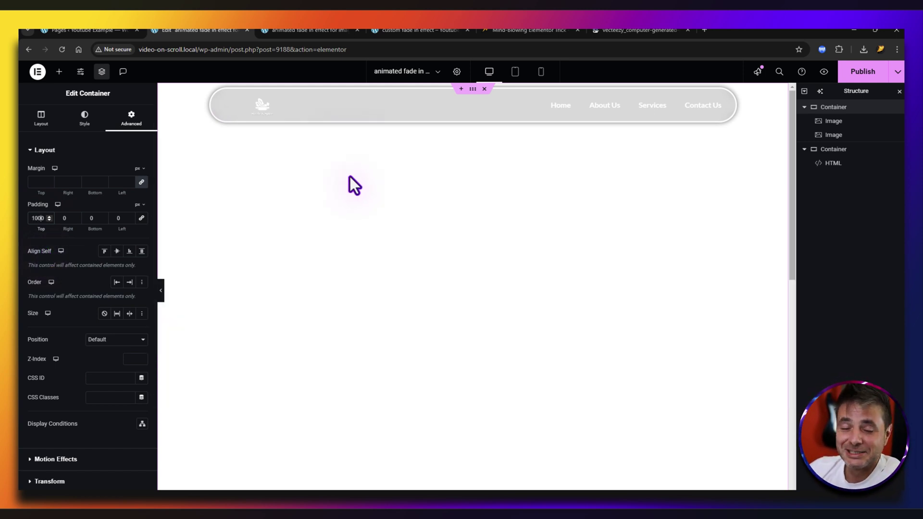
{"action": "left_click", "coordinate": [853, 73]}
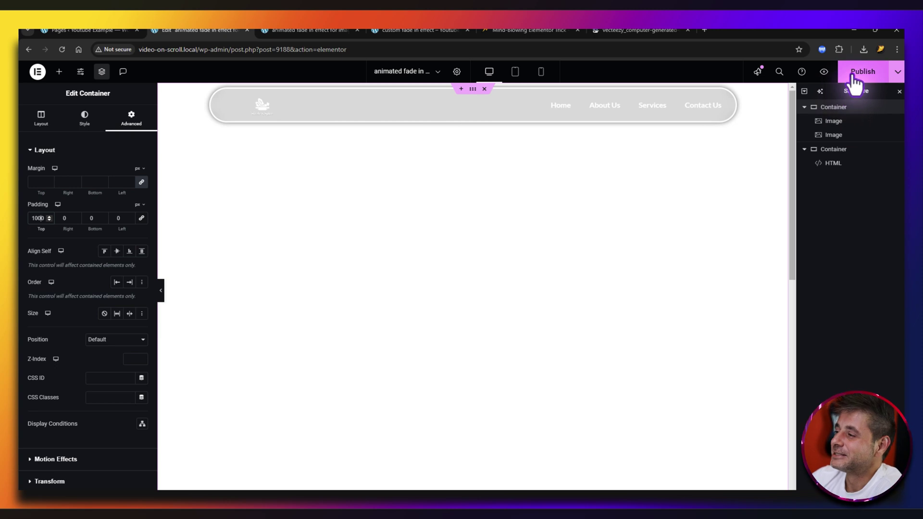
Check the masked entrance animation of both images on the page preview, reloading the page and scrolling down to them again.
{"action": "left_click", "coordinate": [298, 31]}
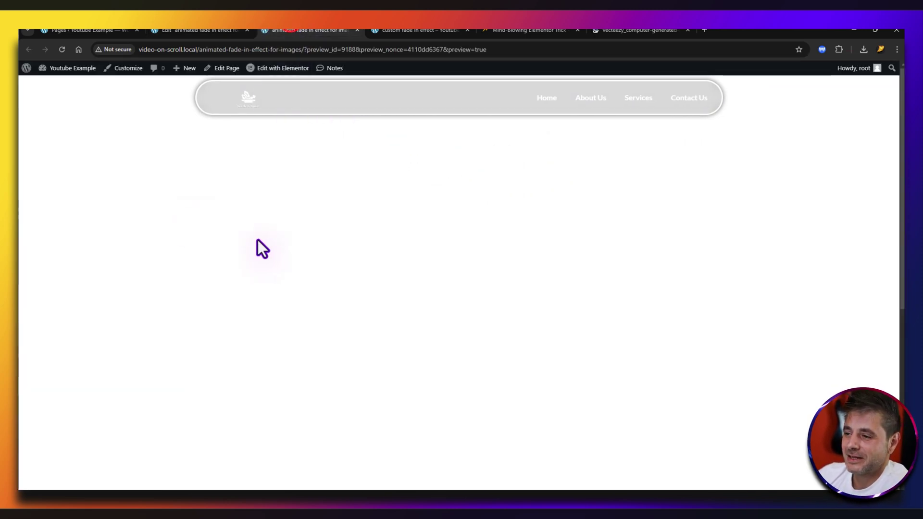
{"action": "scroll", "coordinate": [296, 250], "scroll_direction": "down", "scroll_amount": 2}
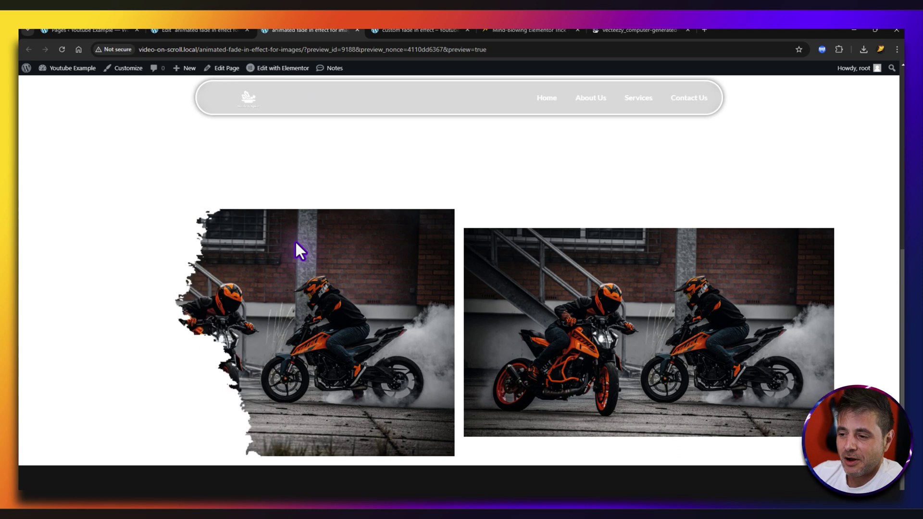
{"action": "scroll", "coordinate": [295, 240], "scroll_direction": "up", "scroll_amount": 4}
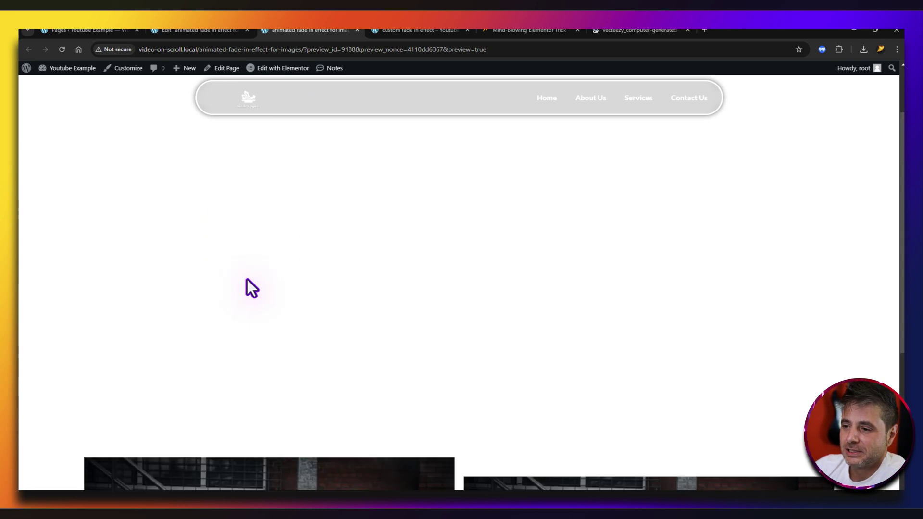
{"action": "left_click", "coordinate": [60, 49]}
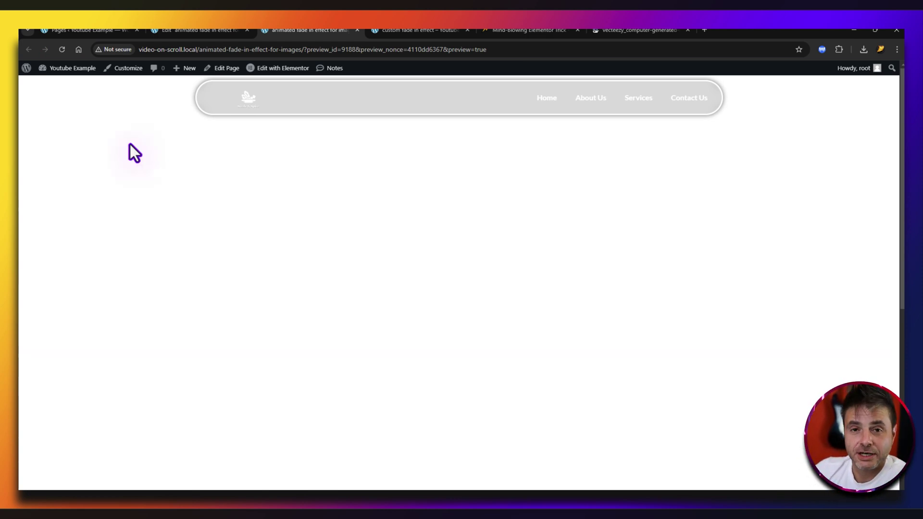
{"action": "scroll", "coordinate": [140, 147], "scroll_direction": "down", "scroll_amount": 5}
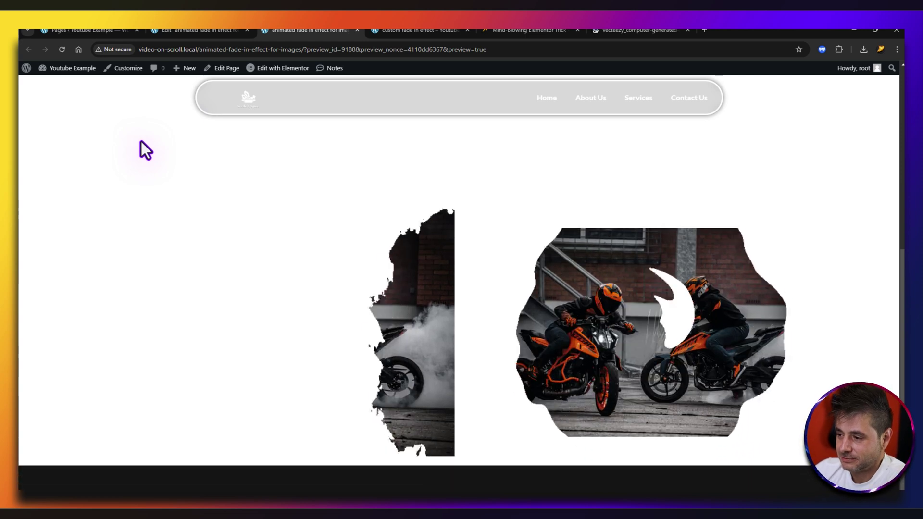